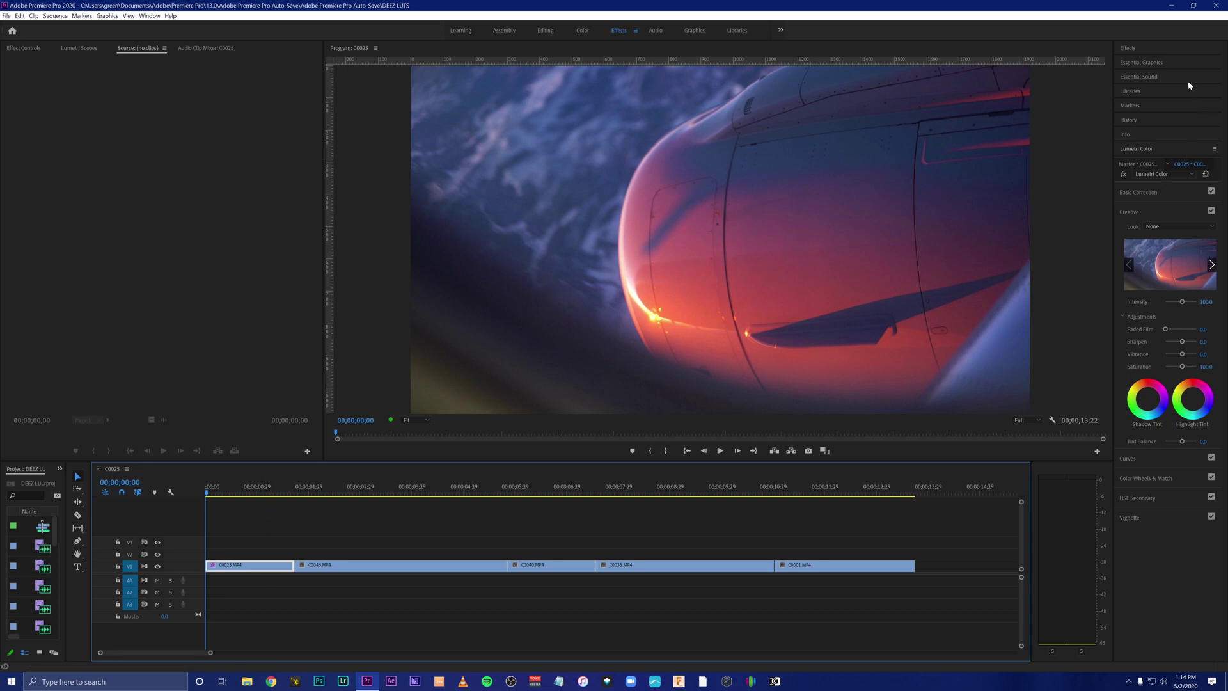
# Reset the Basic Correction settings of the first clip in the sequence and display the Lumetri Scopes
pyautogui.click(1145, 195)
pyautogui.click(1145, 194)
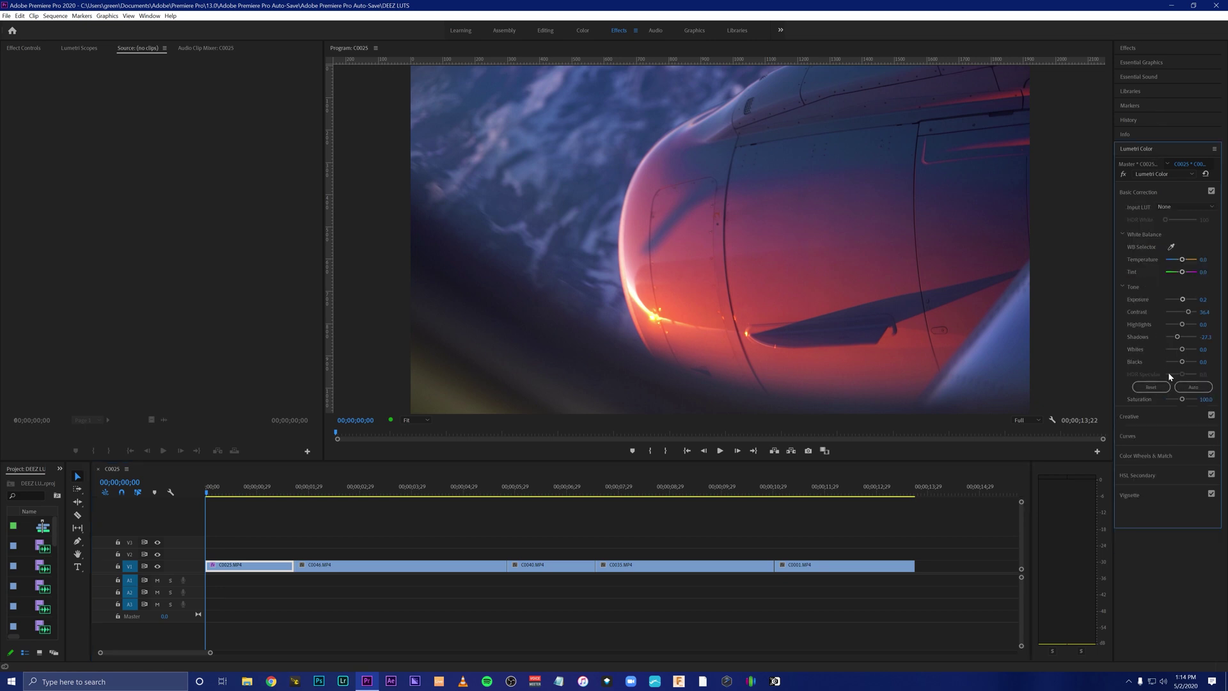
pyautogui.click(1163, 388)
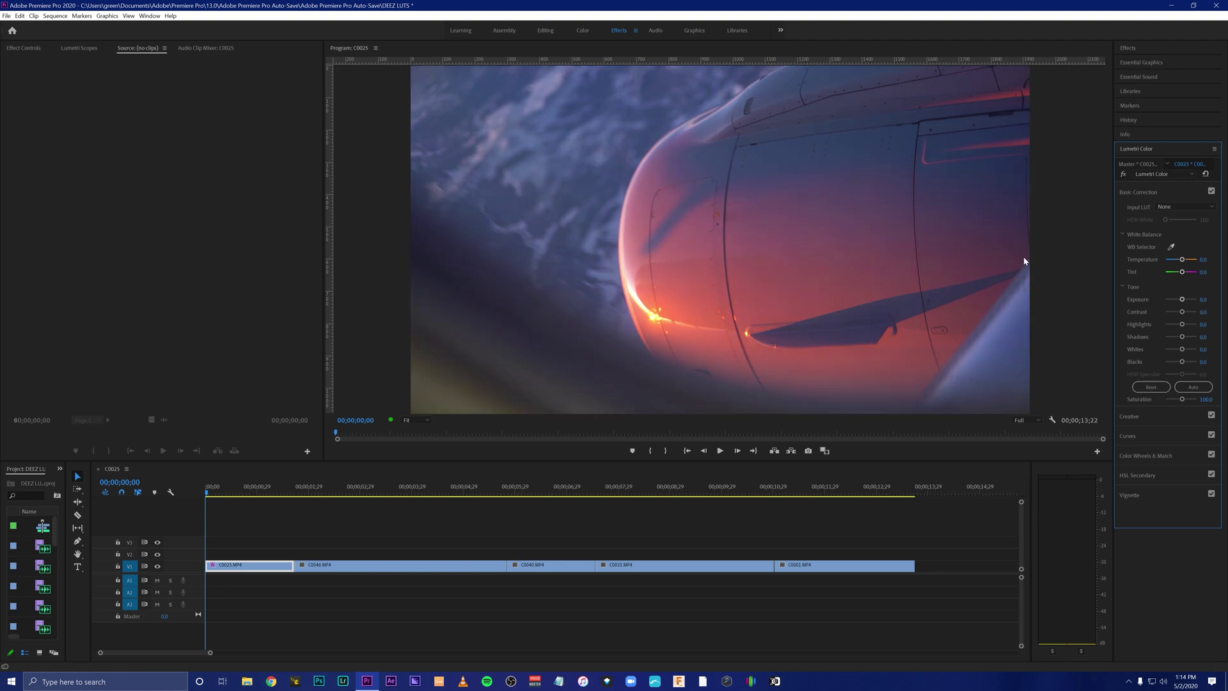
pyautogui.click(77, 49)
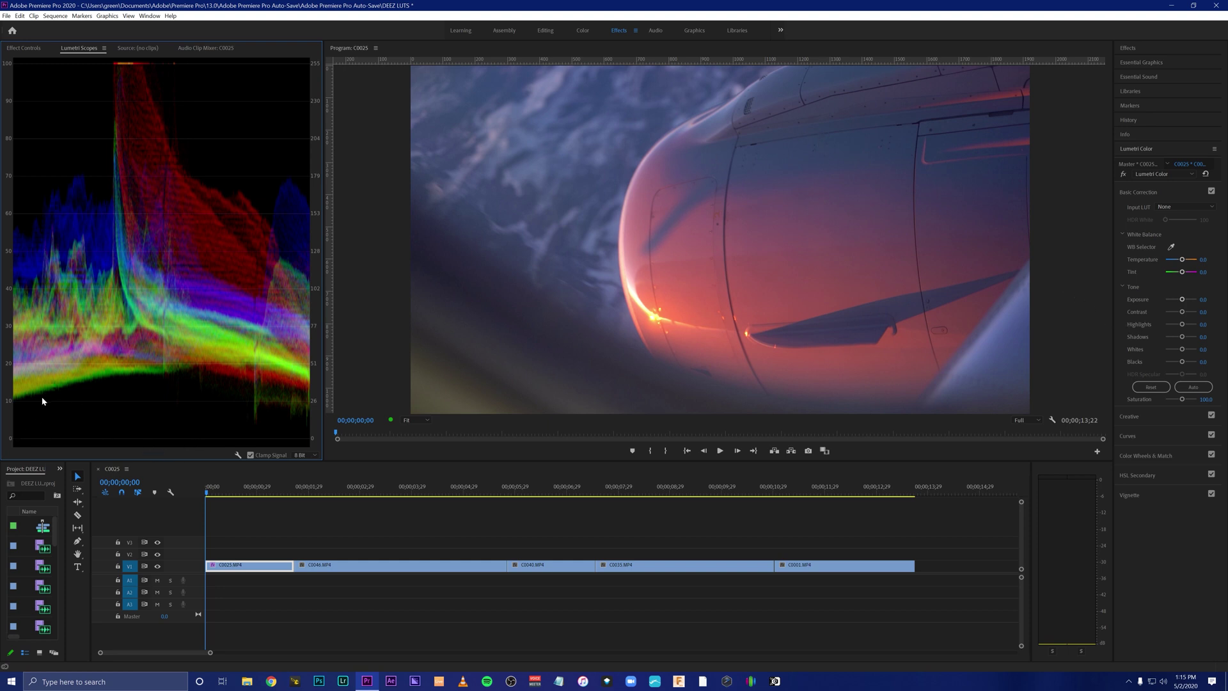
# In the first clip's Basic Correction, slightly lower Blacks and Whites, set Shadows to about -27, and slightly raise Contrast
pyautogui.moveTo(1172, 361); pyautogui.dragTo(1164, 363)
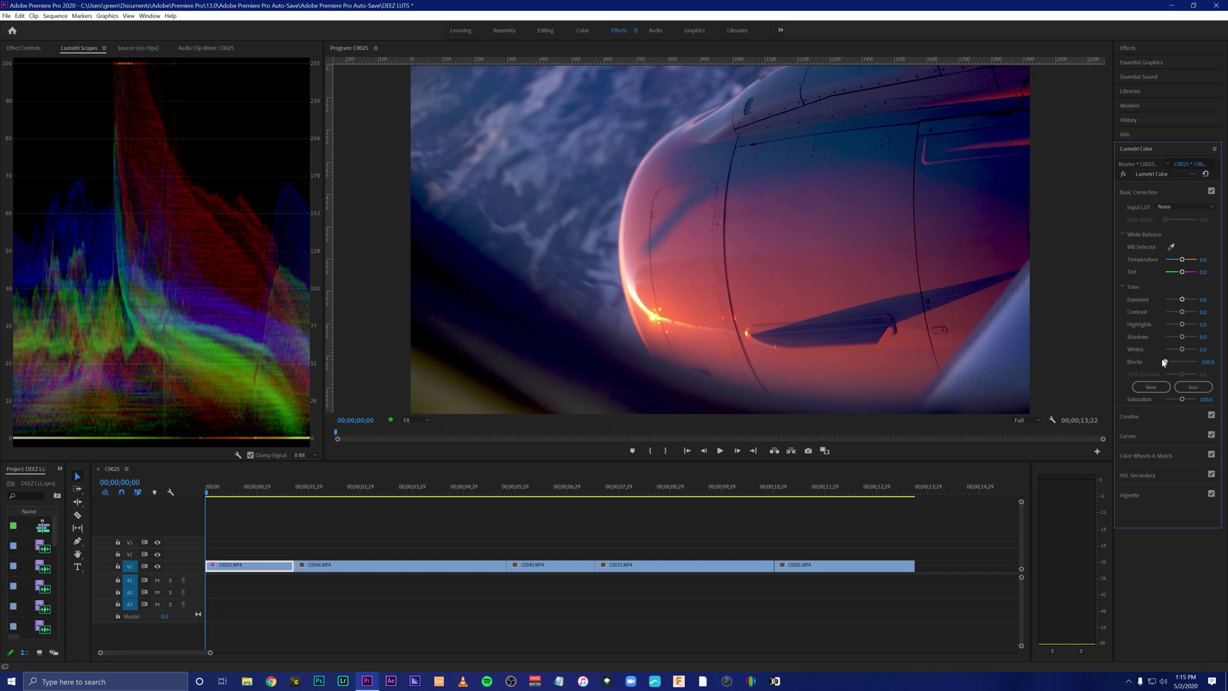
pyautogui.moveTo(1165, 362); pyautogui.dragTo(1182, 359)
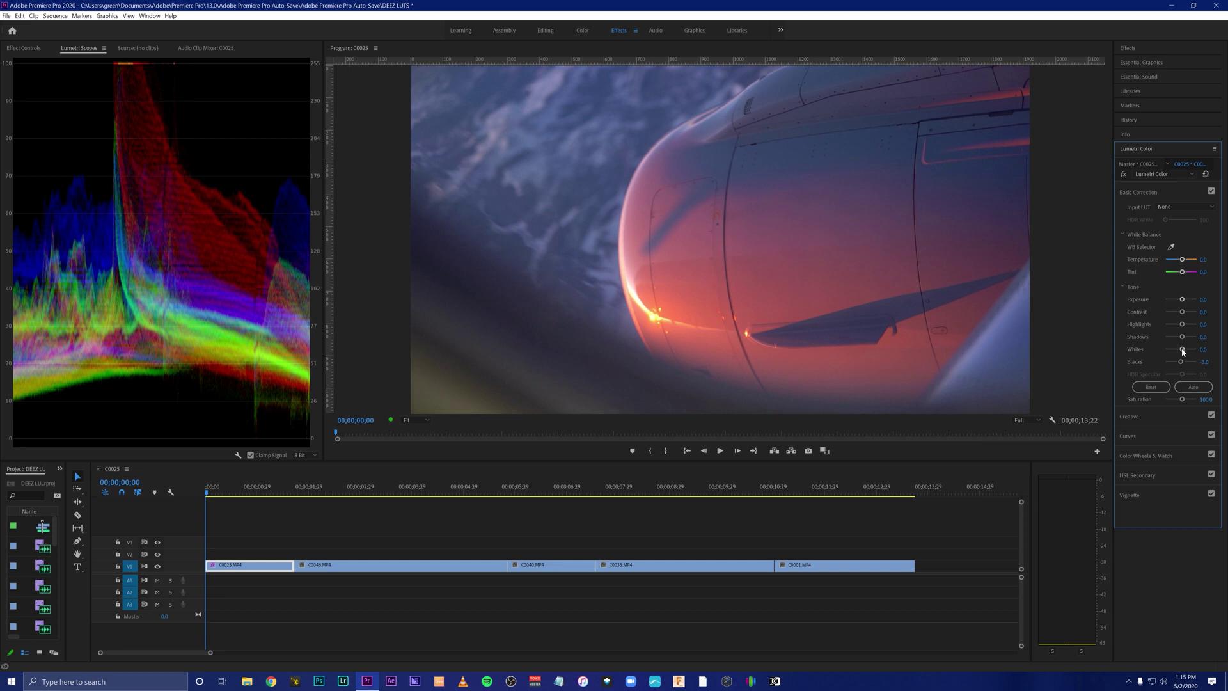
pyautogui.moveTo(1182, 351); pyautogui.dragTo(1175, 351)
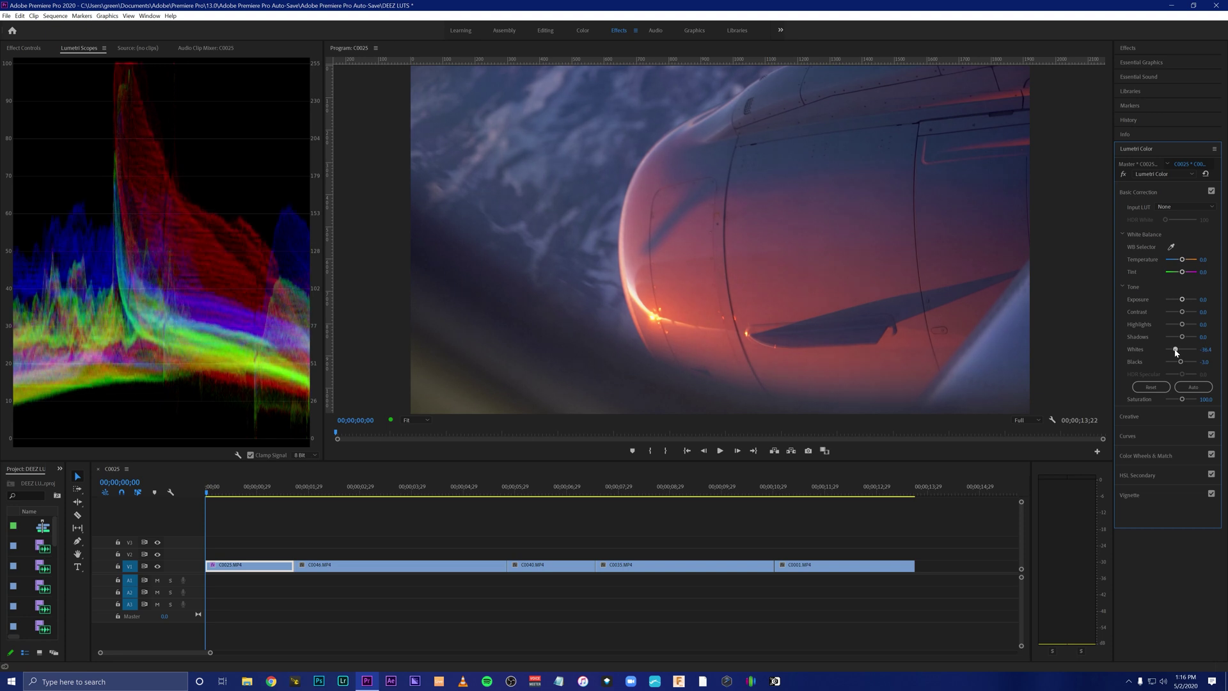
pyautogui.moveTo(1175, 351); pyautogui.dragTo(1180, 346)
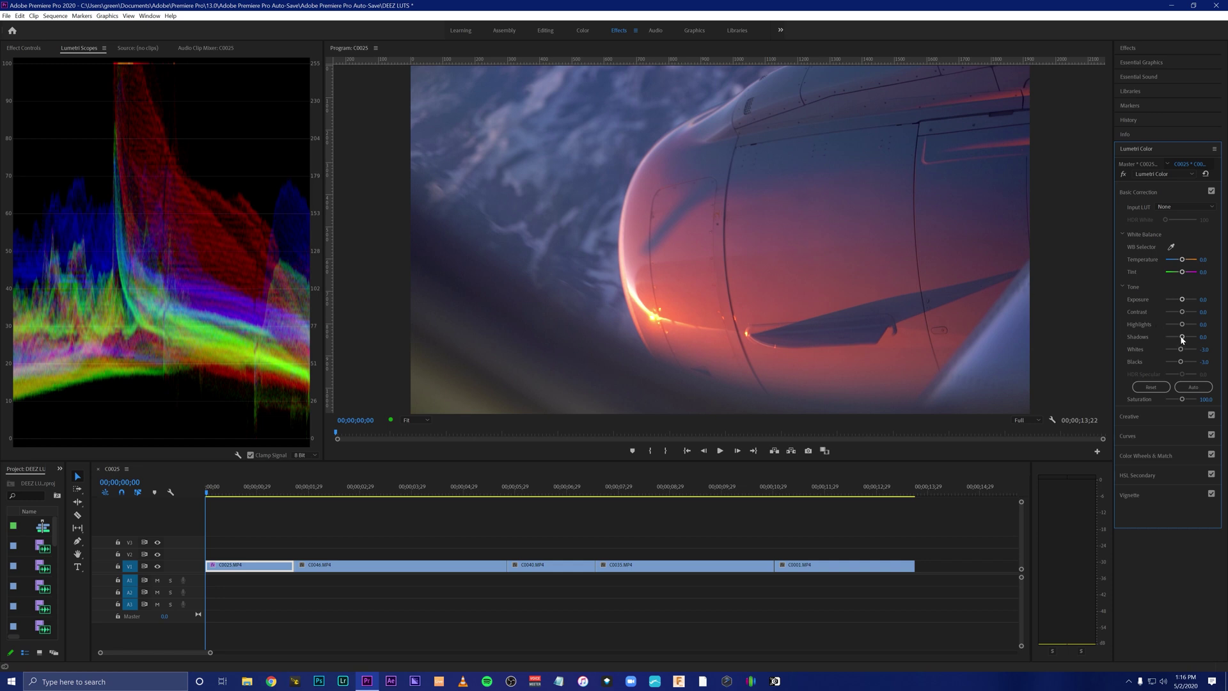
pyautogui.moveTo(1182, 339); pyautogui.dragTo(1177, 340)
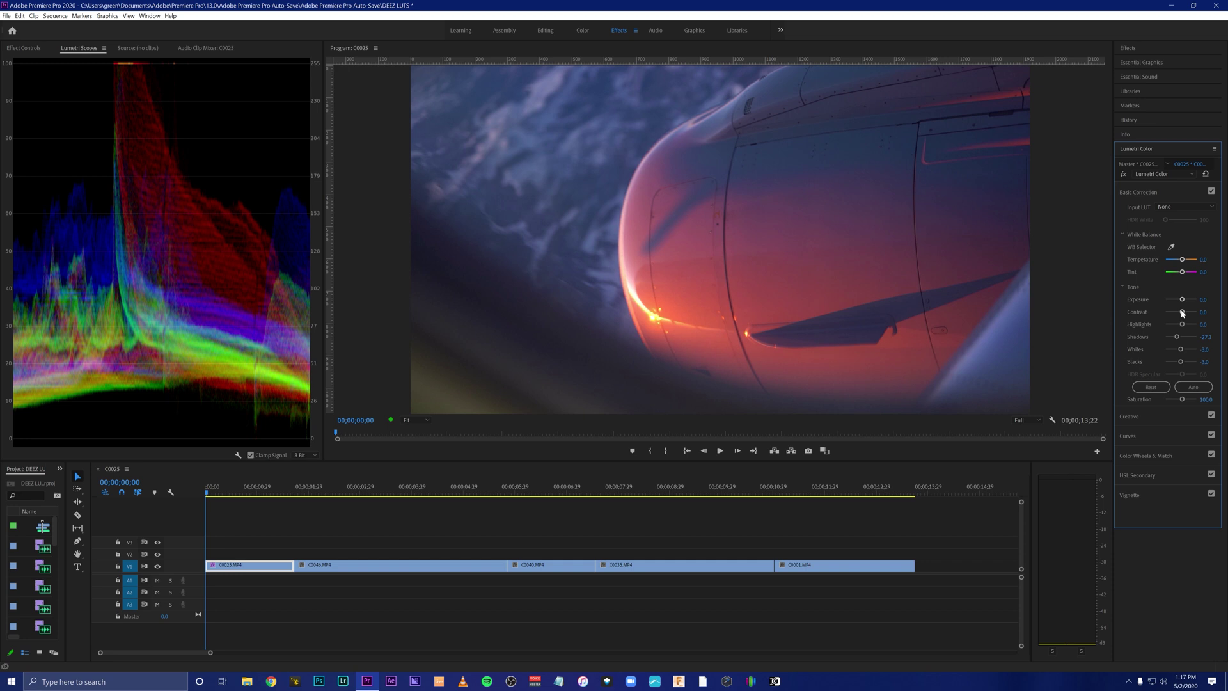
pyautogui.moveTo(1182, 312); pyautogui.dragTo(1183, 313)
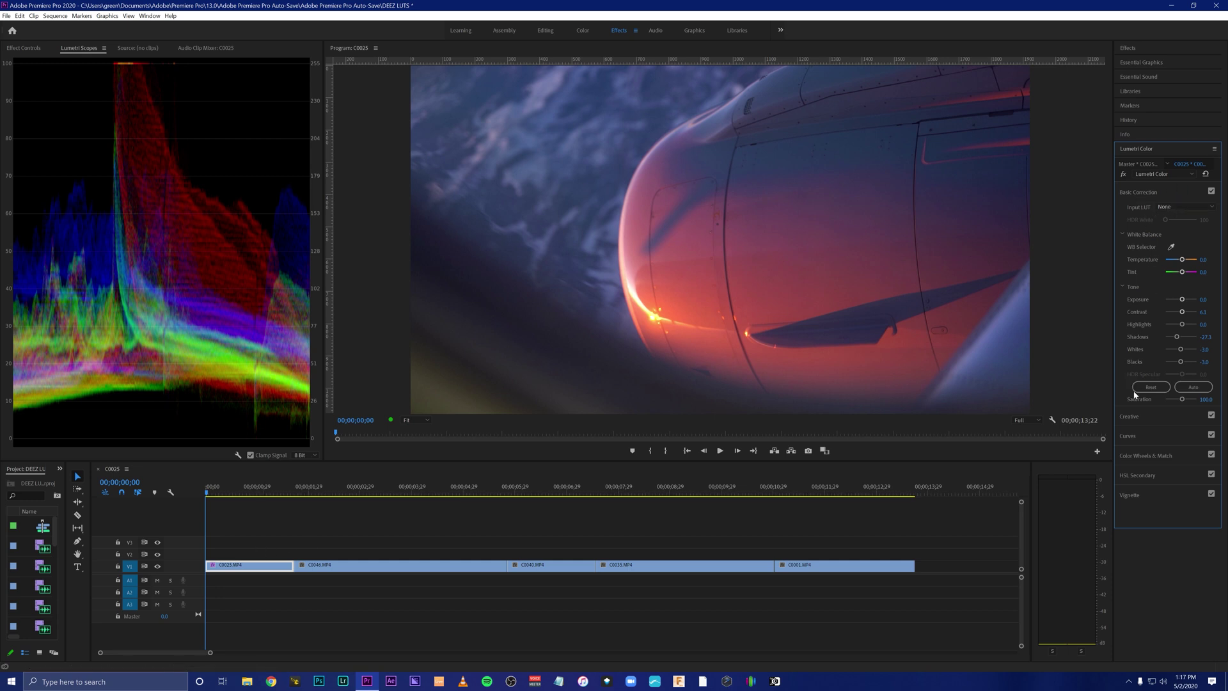
# Browse for a Creative look file in The LUT Bundle folder, inside SK LUTs under WestPsyde's Favorite Luts
pyautogui.click(1137, 416)
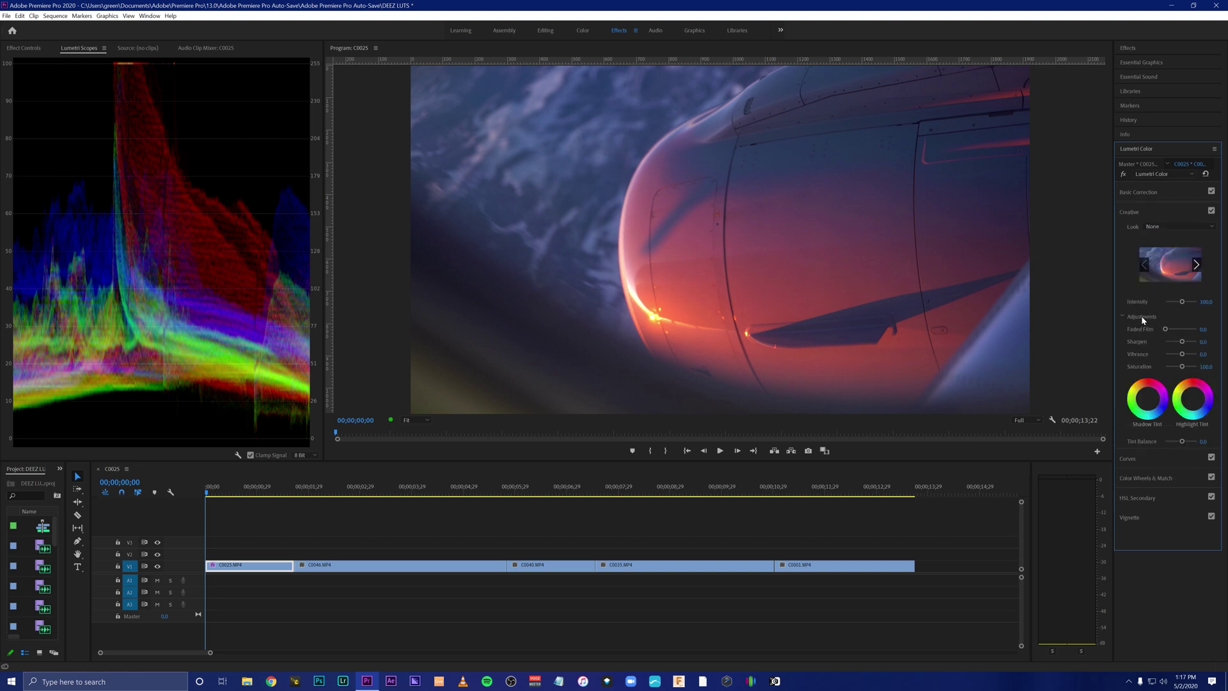
pyautogui.click(1155, 227)
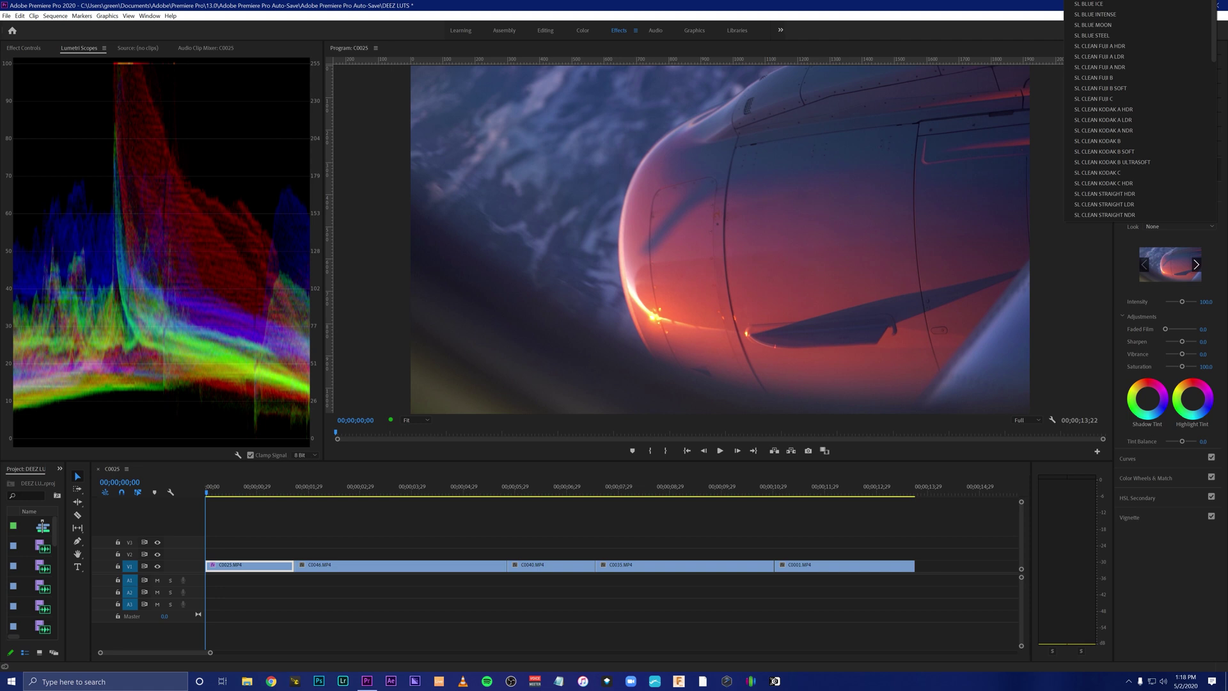
pyautogui.click(1095, 31)
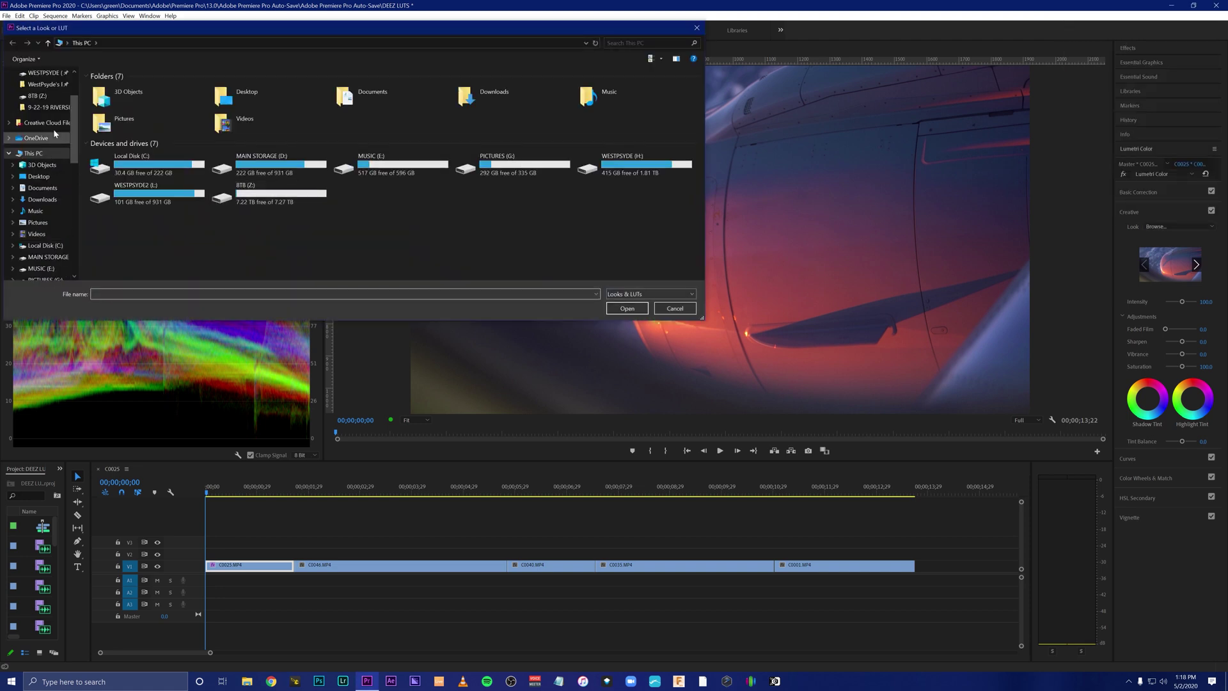
pyautogui.click(55, 150)
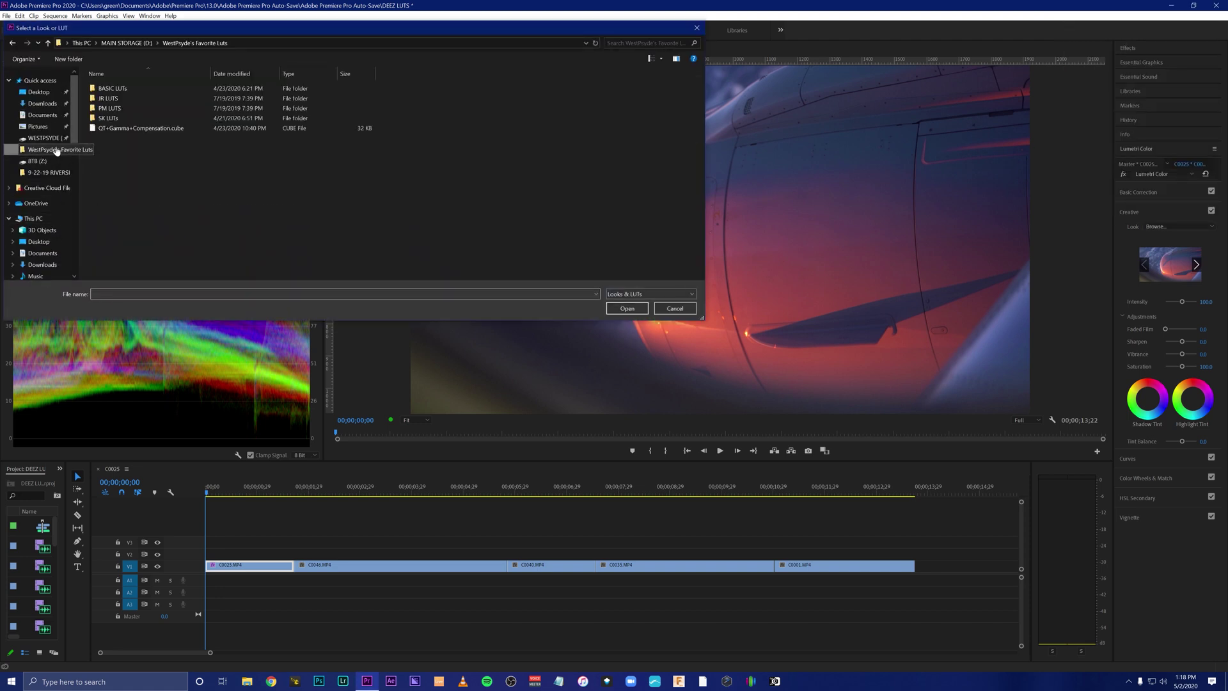
pyautogui.doubleClick(122, 120)
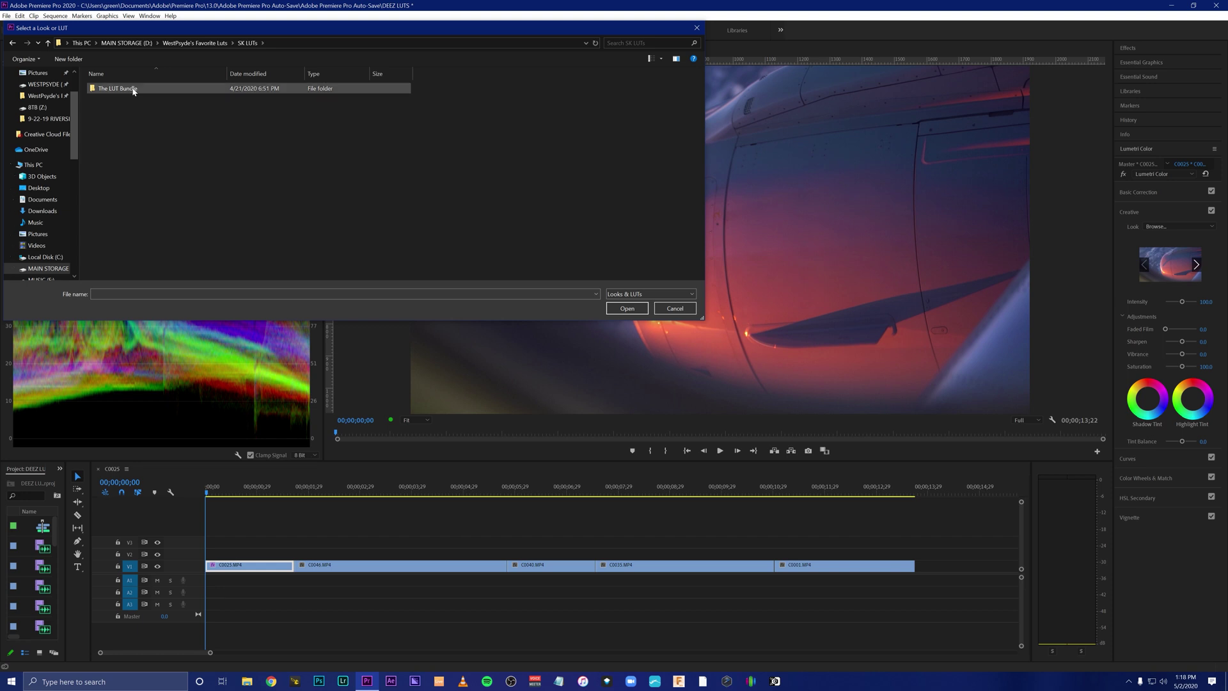
pyautogui.doubleClick(133, 91)
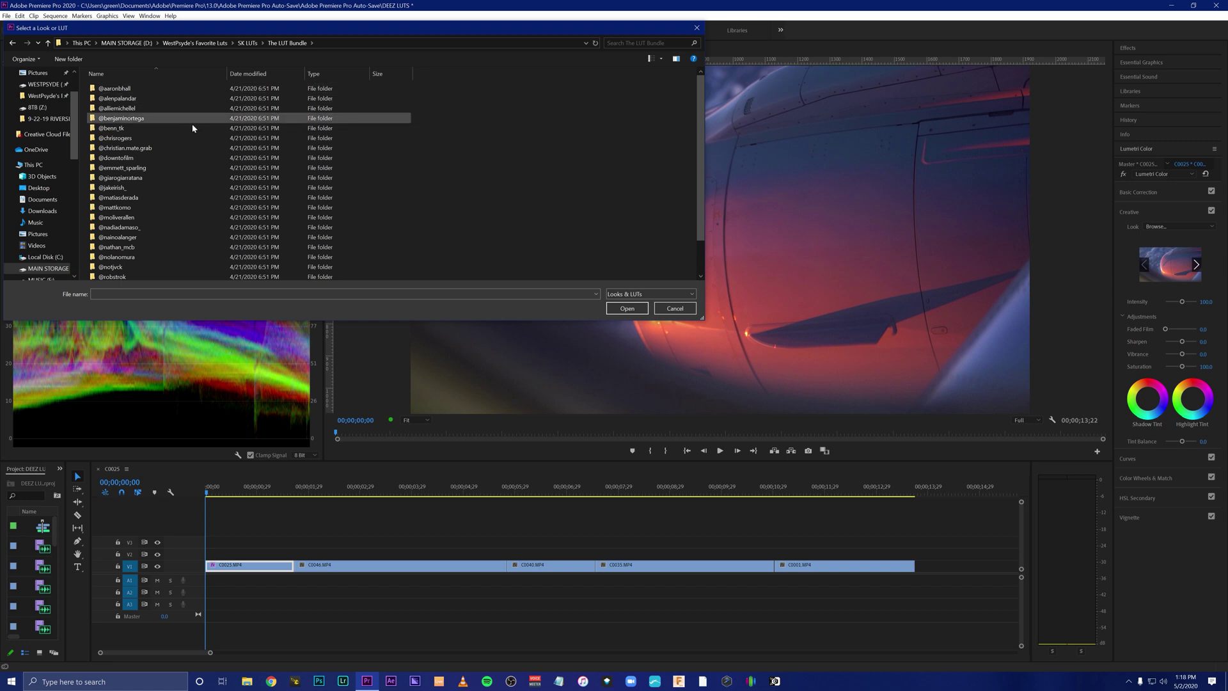
pyautogui.scroll(-1, 187, 217)
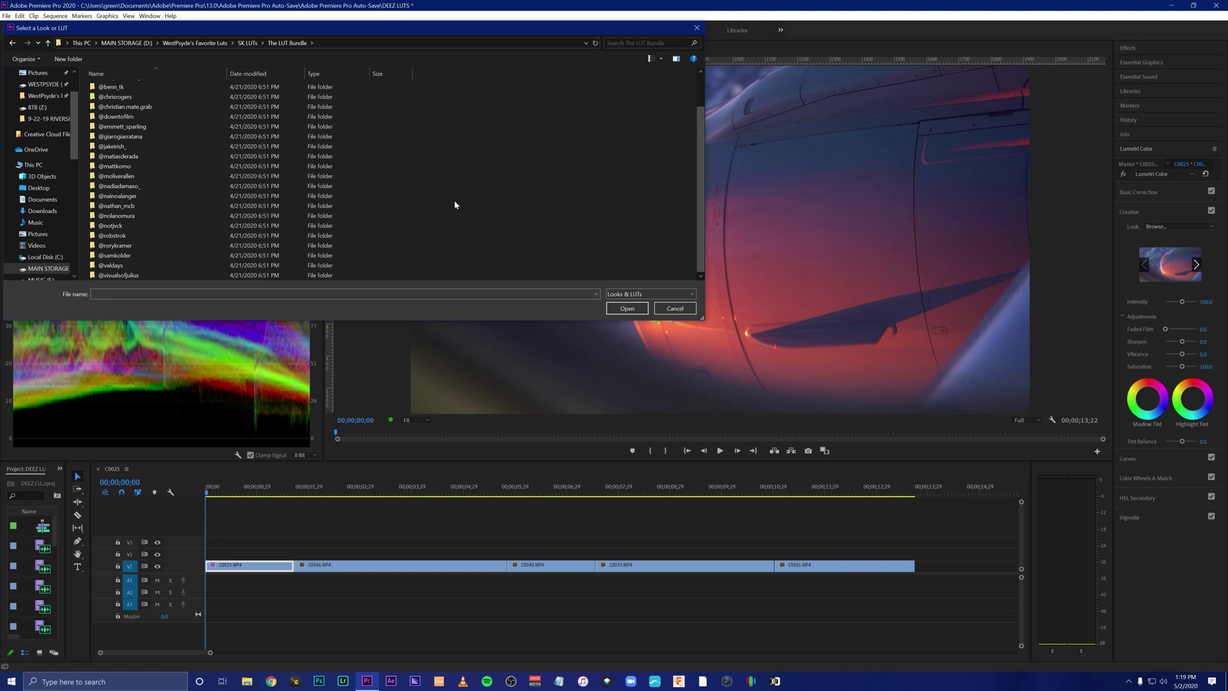
pyautogui.doubleClick(192, 89)
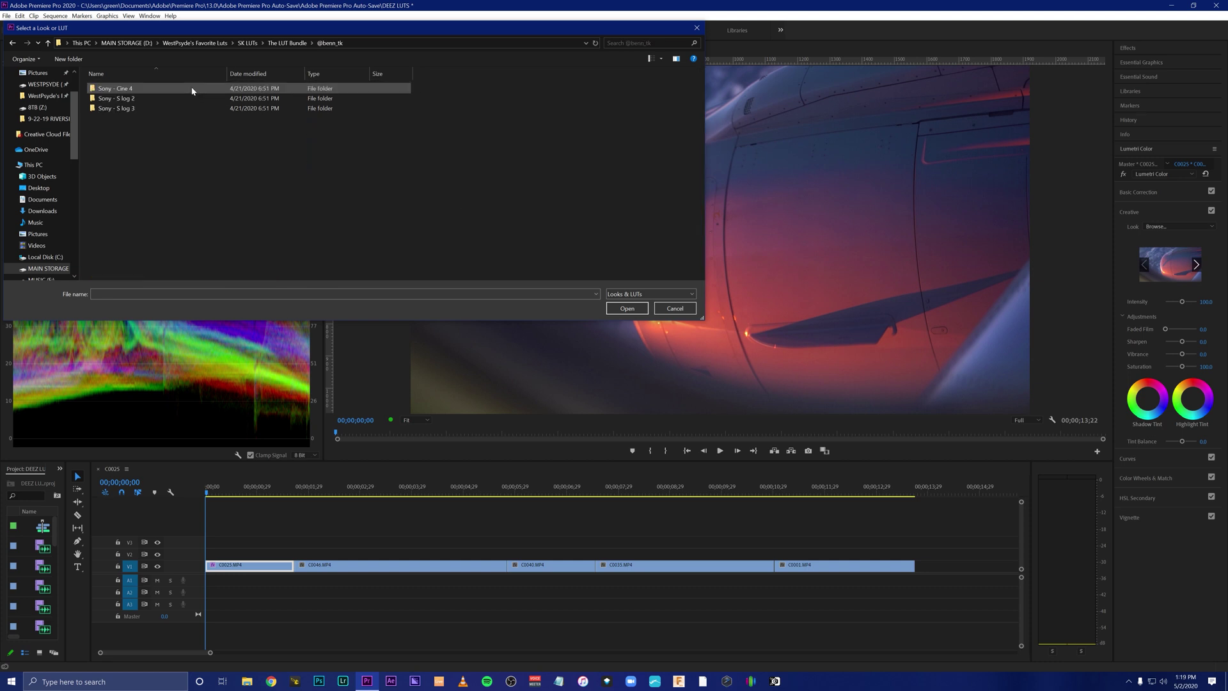
pyautogui.doubleClick(164, 99)
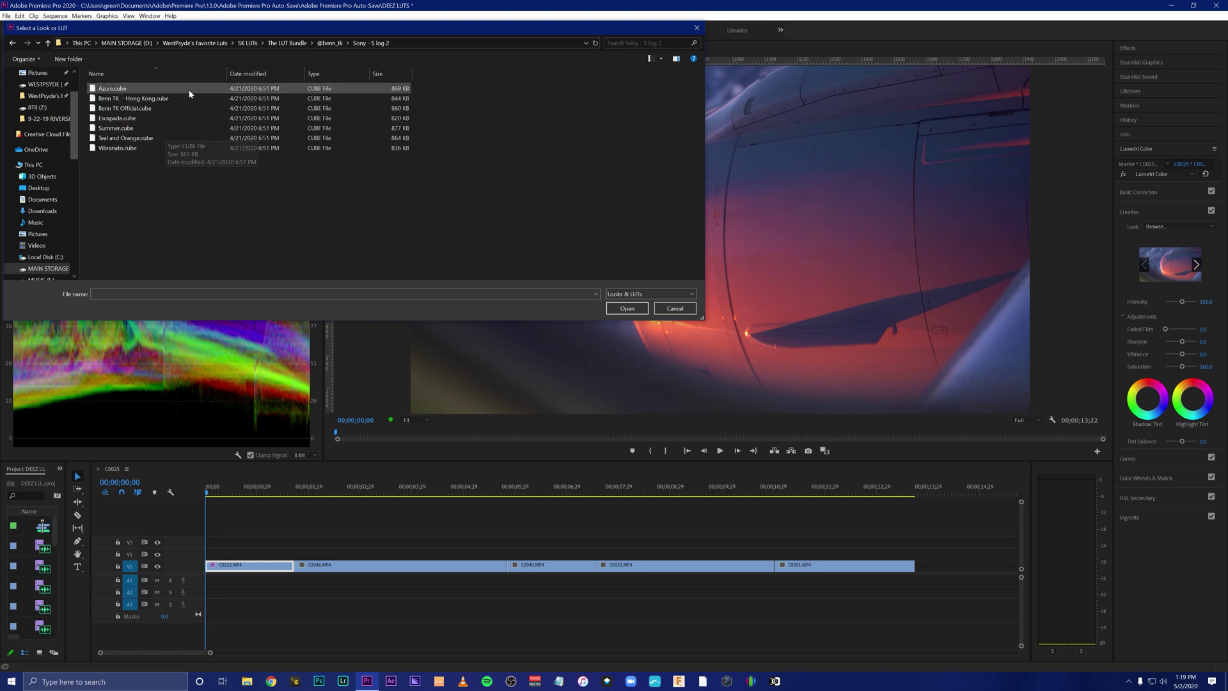
pyautogui.click(13, 44)
pyautogui.click(13, 43)
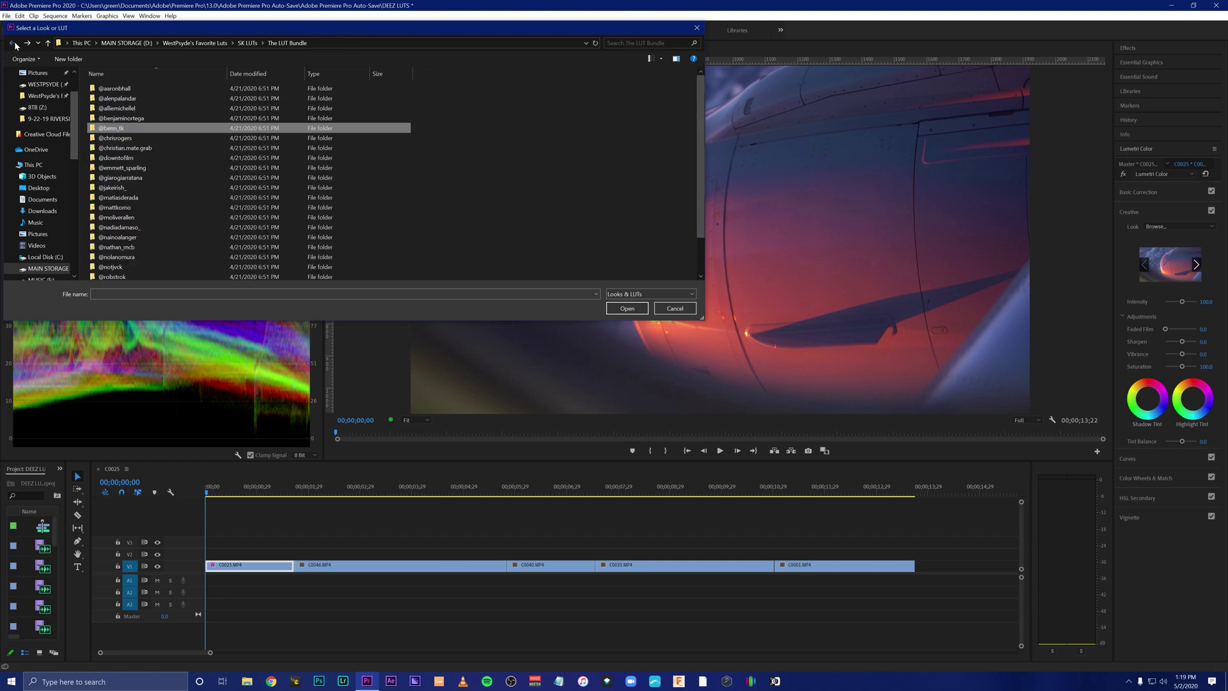
pyautogui.scroll(-1, 187, 167)
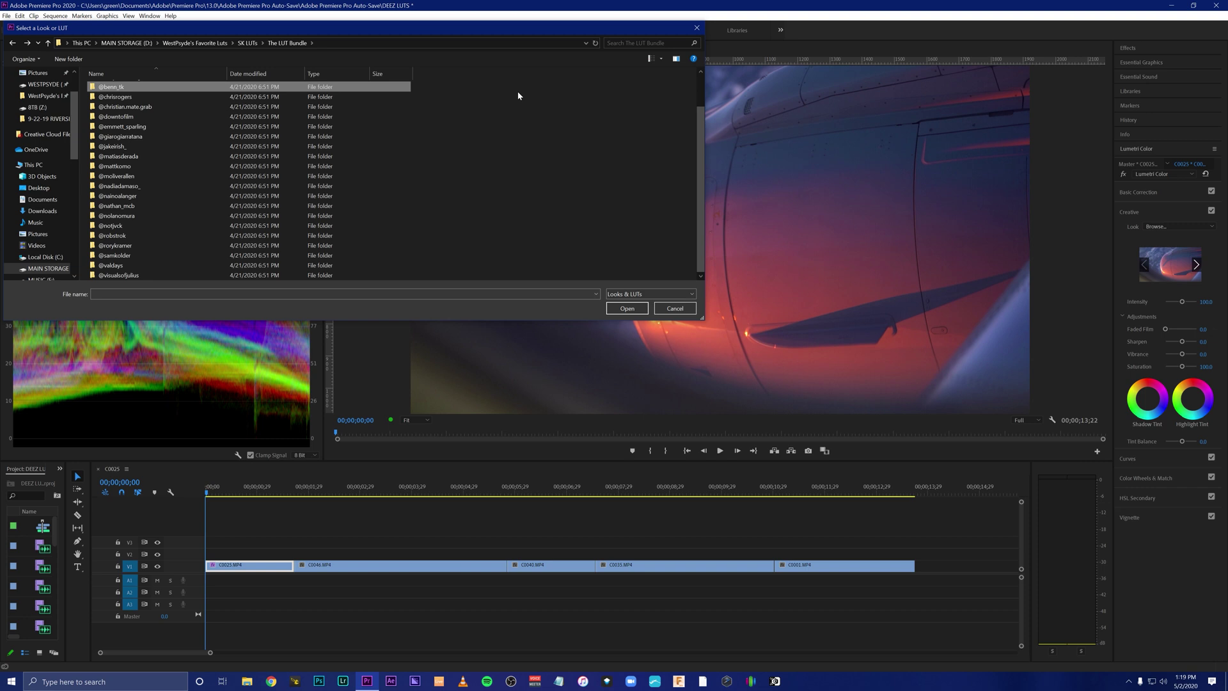
pyautogui.scroll(2, 195, 147)
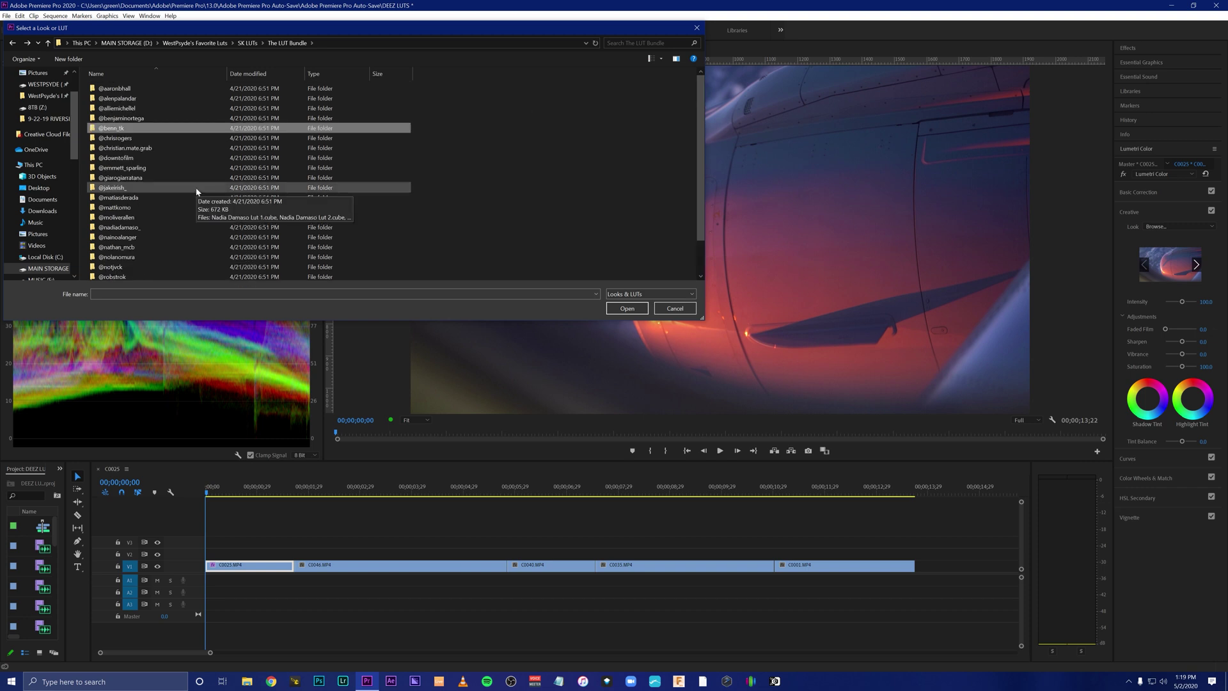
pyautogui.scroll(-2, 182, 125)
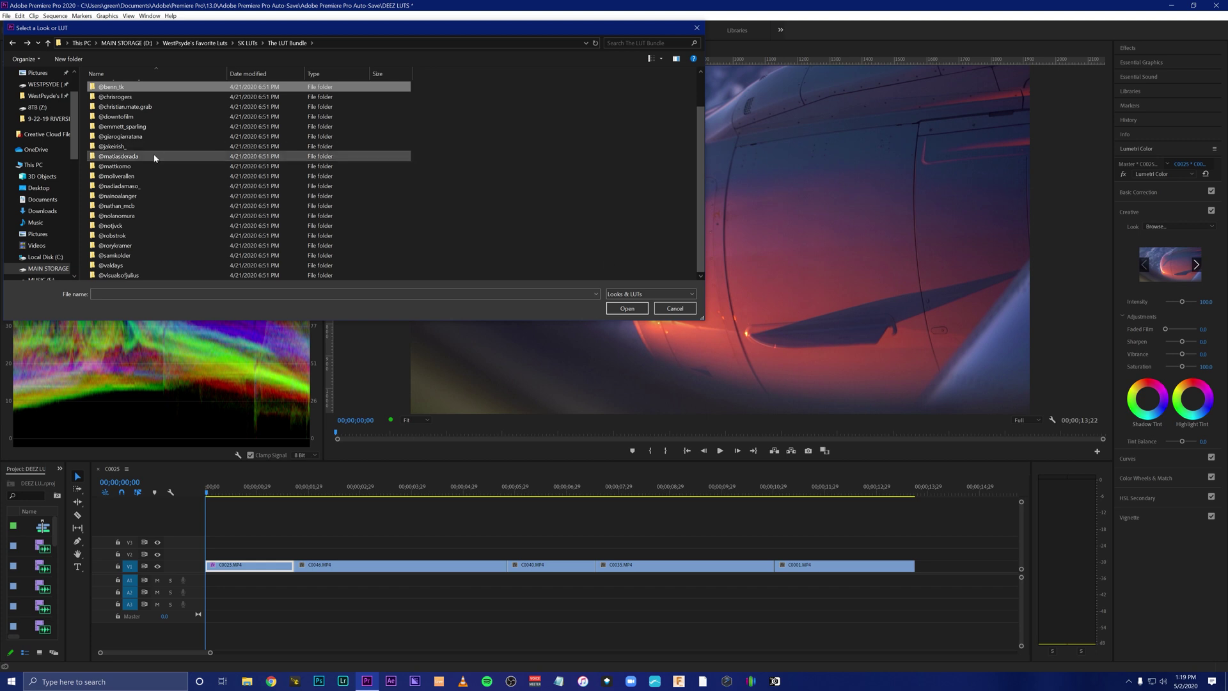
pyautogui.scroll(2, 164, 154)
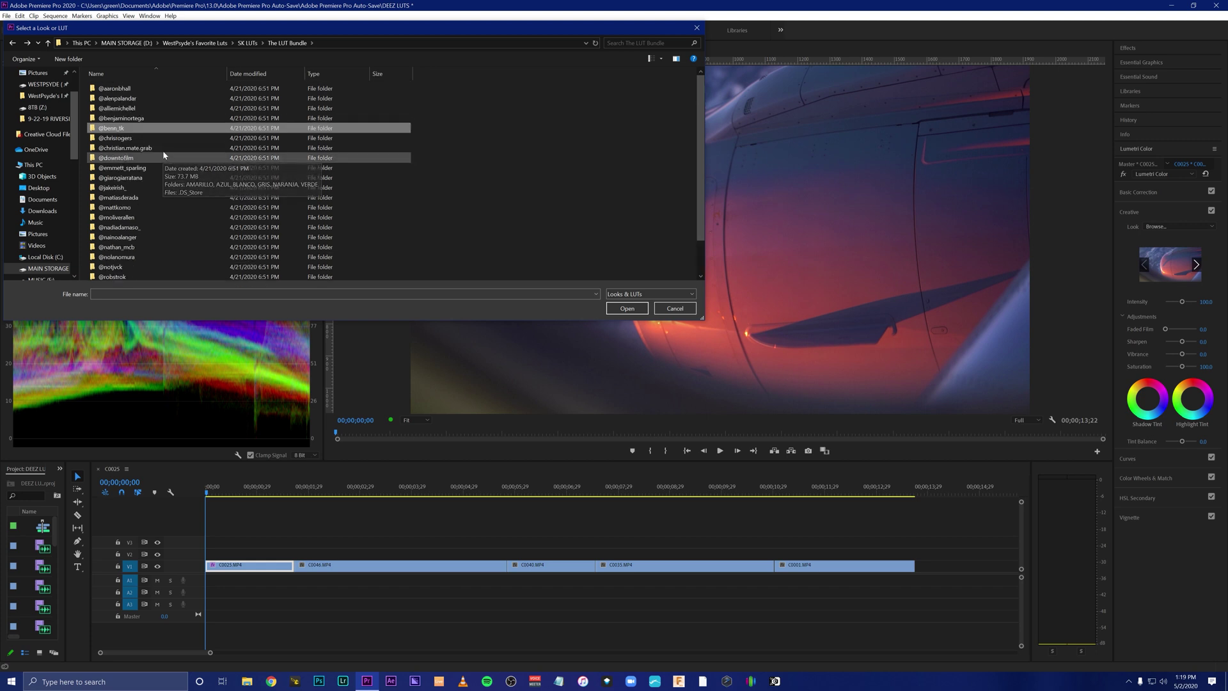
pyautogui.doubleClick(157, 138)
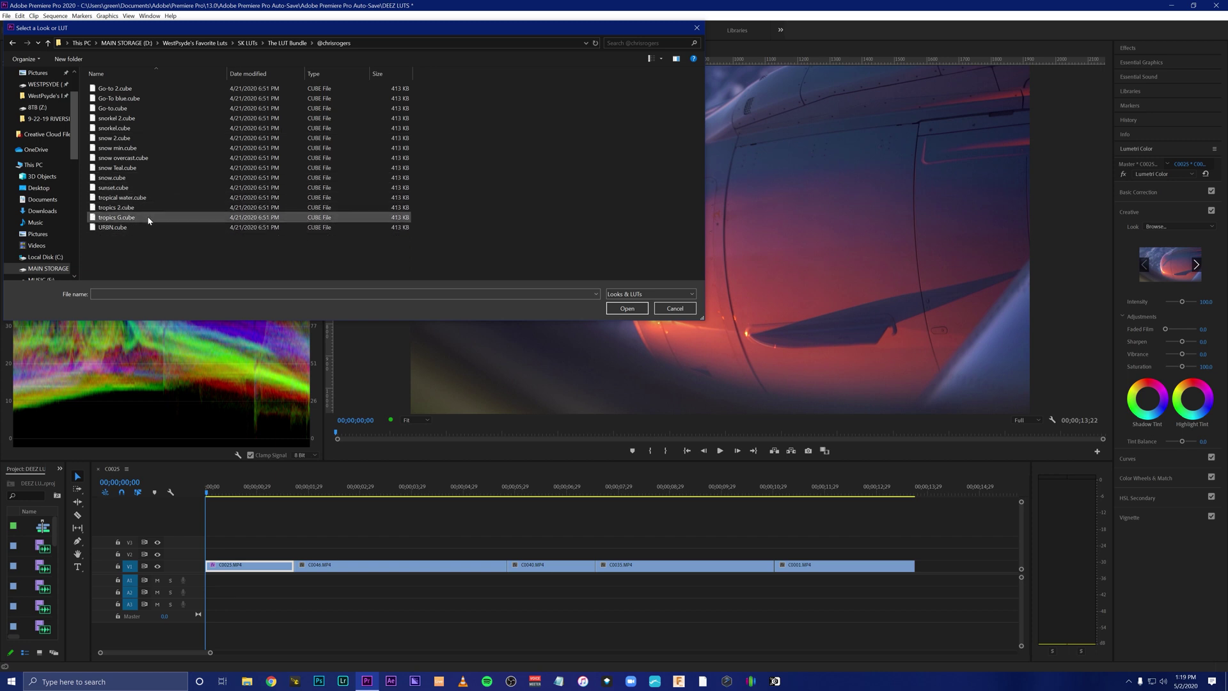
pyautogui.doubleClick(171, 109)
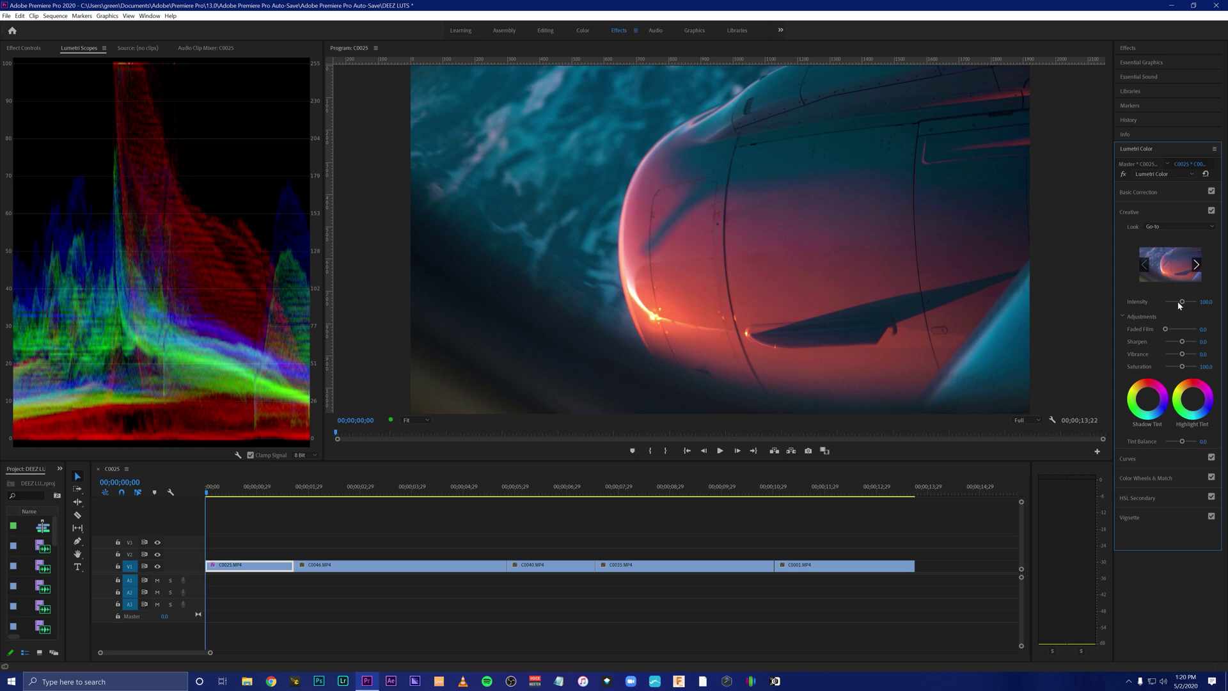
pyautogui.moveTo(1183, 304); pyautogui.dragTo(1171, 302)
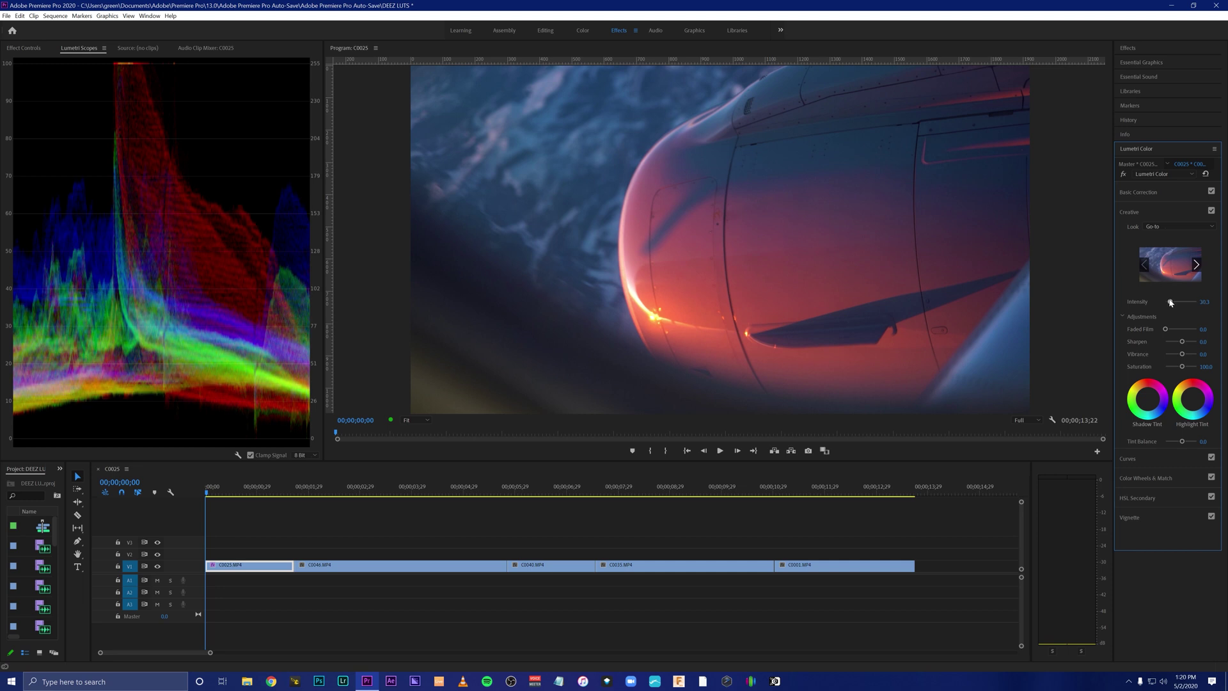
pyautogui.moveTo(1170, 303)
pyautogui.mouseDown()
pyautogui.moveTo(1183, 304)
pyautogui.moveTo(1173, 304)
pyautogui.mouseUp()
pyautogui.click(1207, 301)
pyautogui.write('30')
pyautogui.press('Return')
# Remove all attributes from the first clip, including its Lumetri Color effect
pyautogui.rightClick(229, 567)
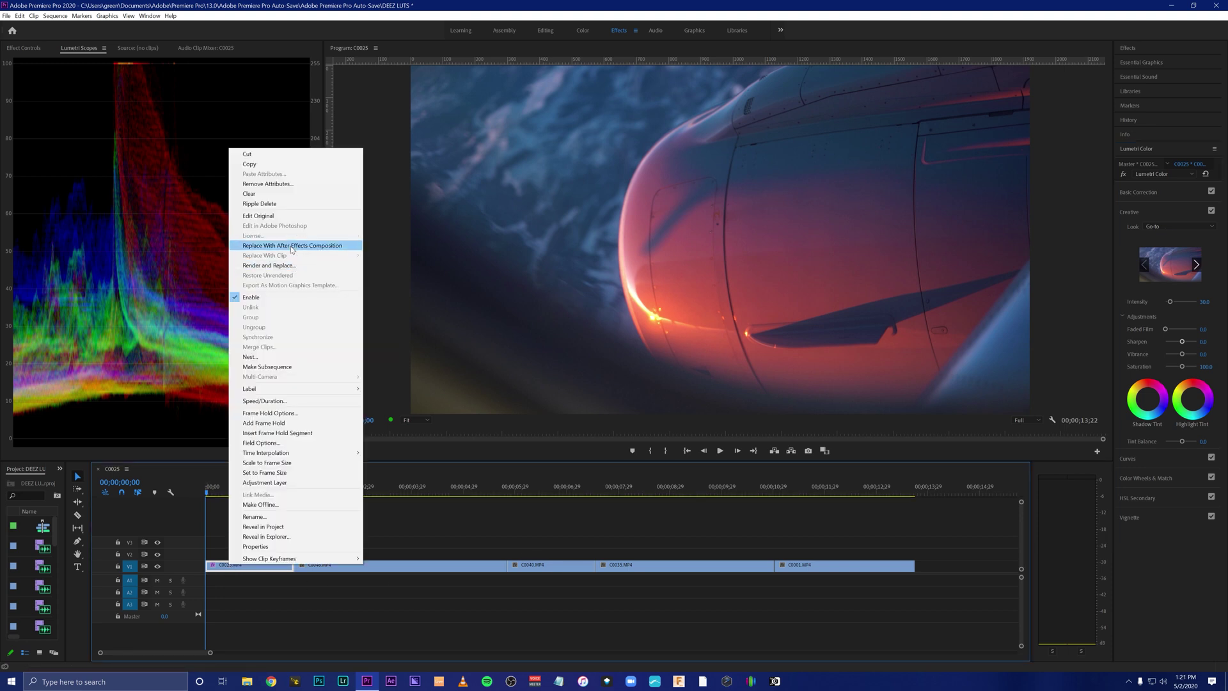
pyautogui.click(293, 184)
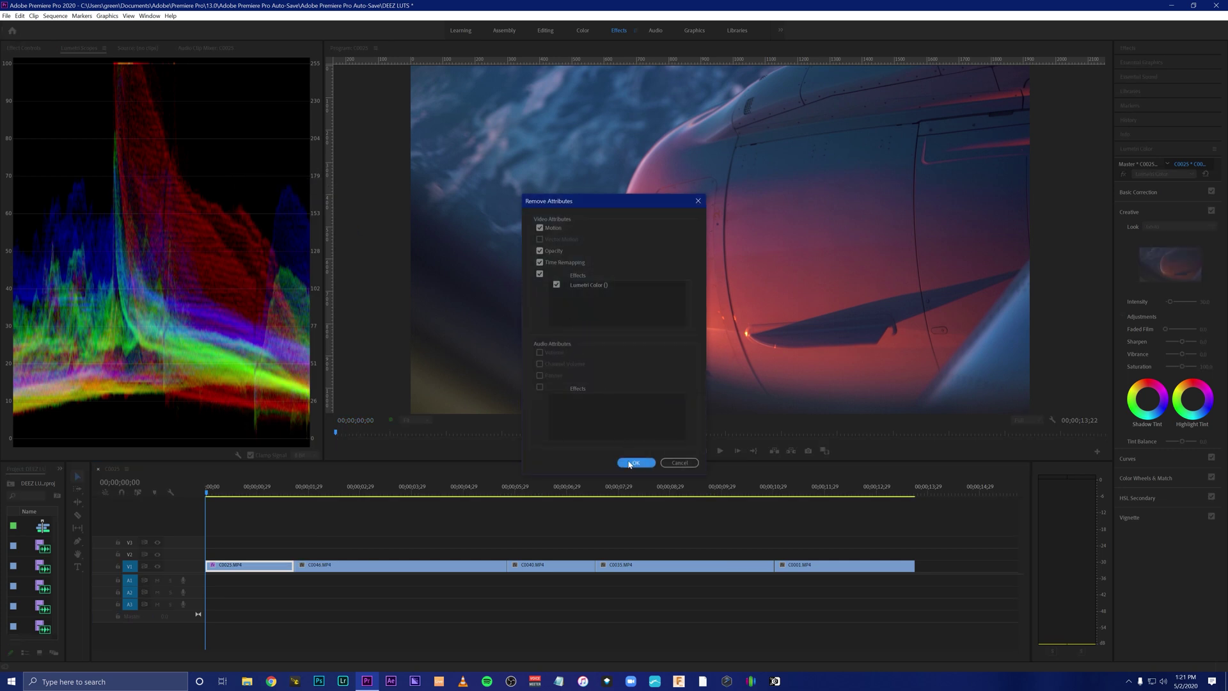
pyautogui.click(629, 461)
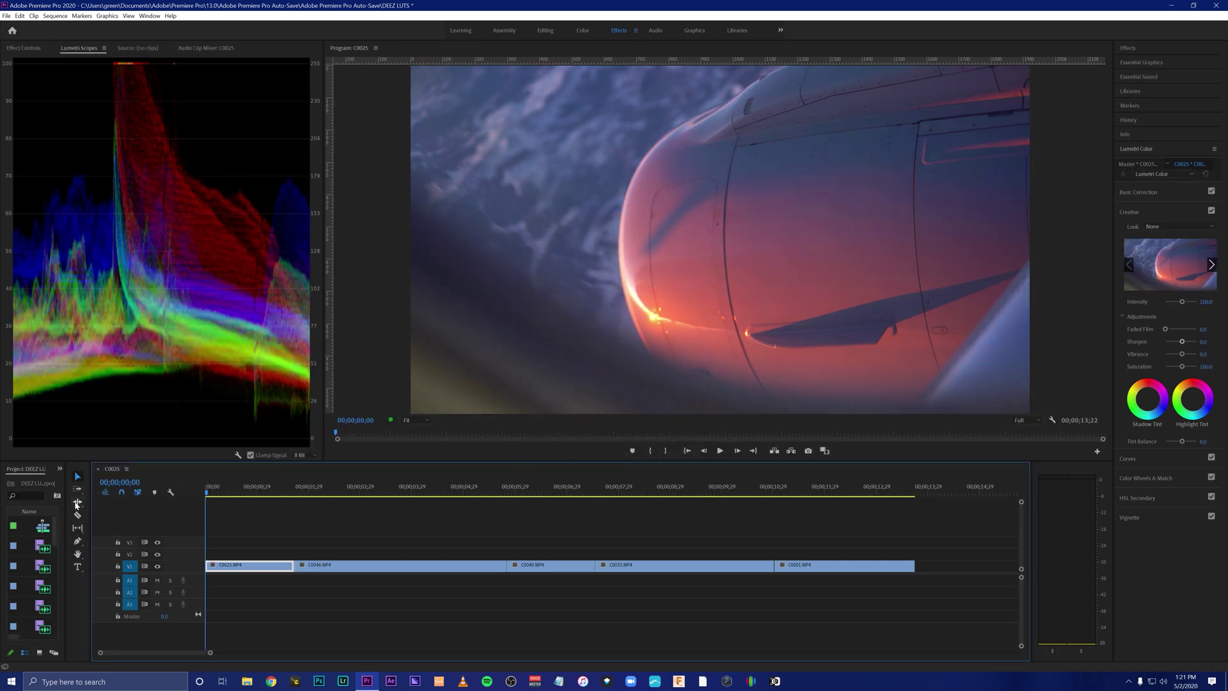
# Create an adjustment layer with the default settings and place it on track V2 at the start of the sequence
pyautogui.moveTo(64, 502); pyautogui.dragTo(211, 508)
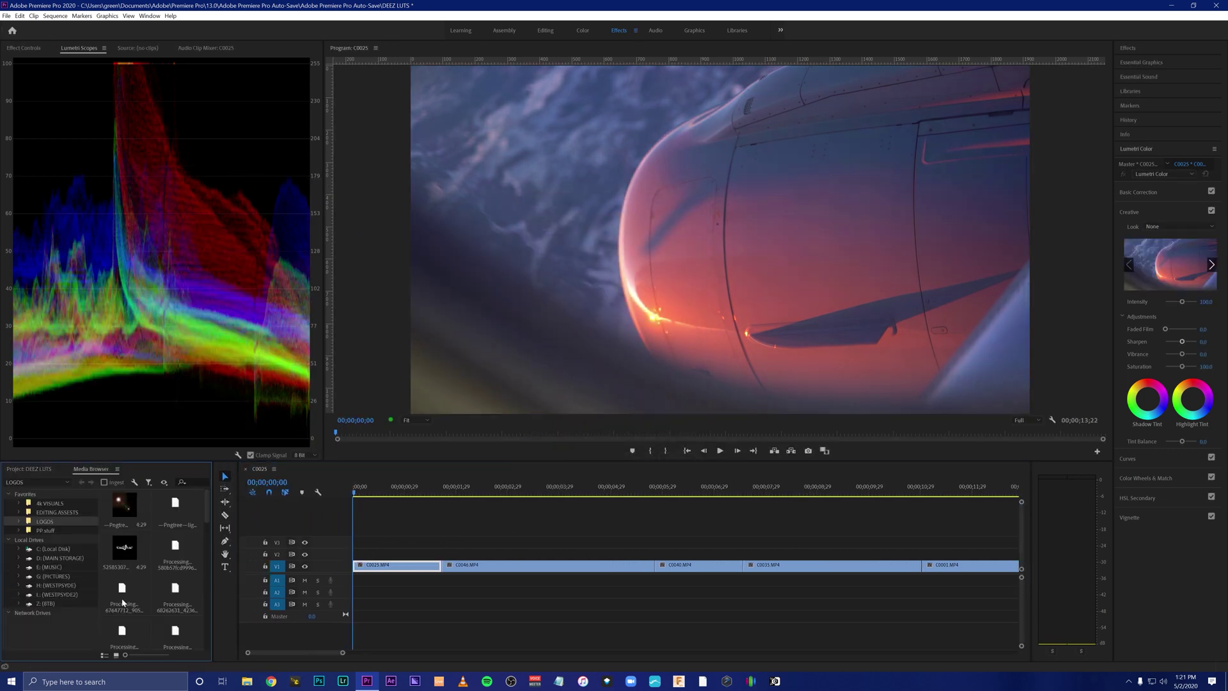
pyautogui.click(41, 470)
pyautogui.click(185, 652)
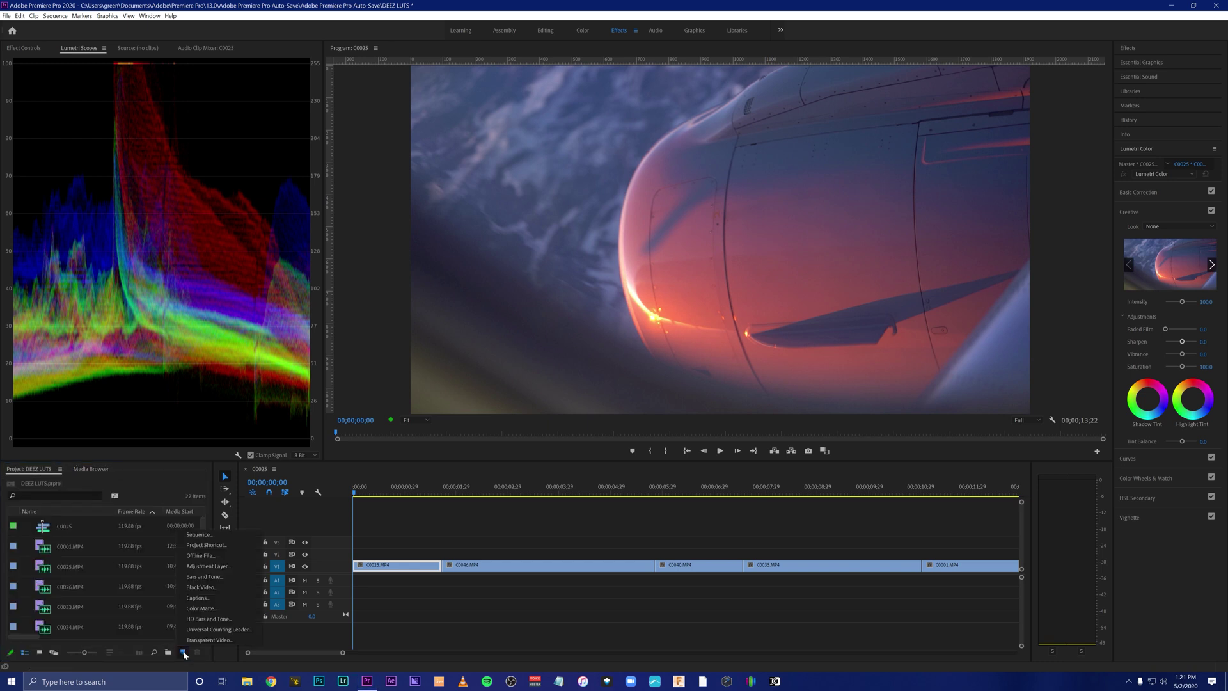
pyautogui.click(208, 566)
pyautogui.click(630, 374)
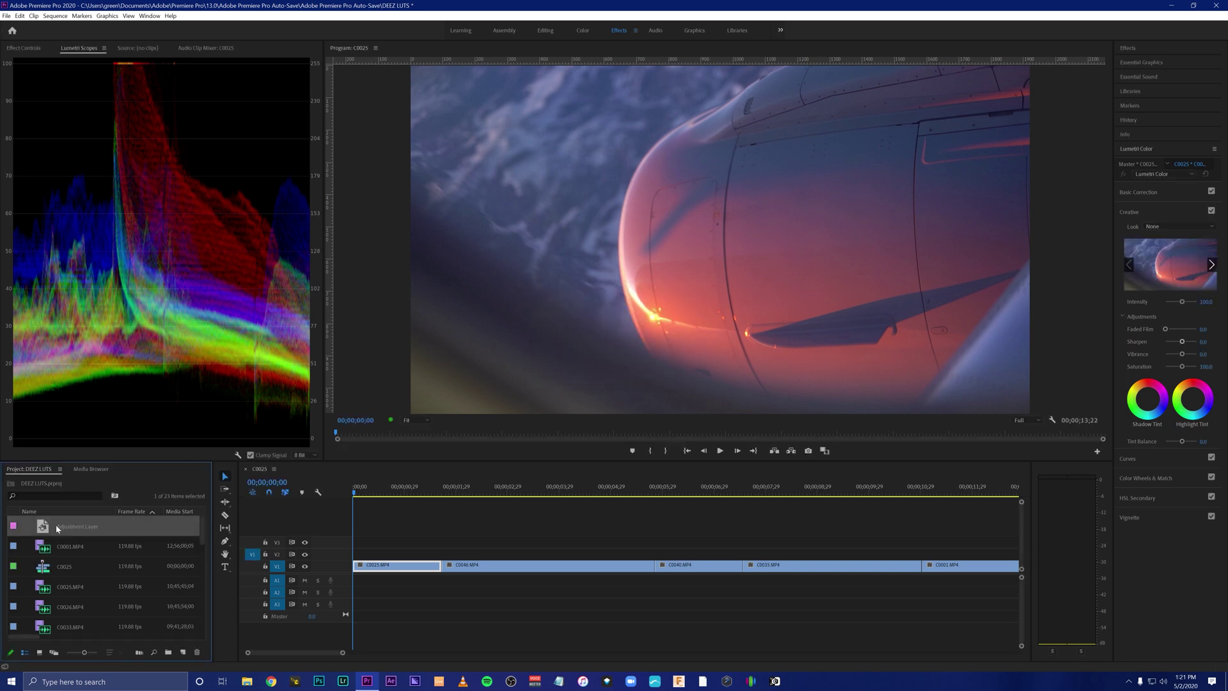
pyautogui.moveTo(56, 529); pyautogui.dragTo(372, 528)
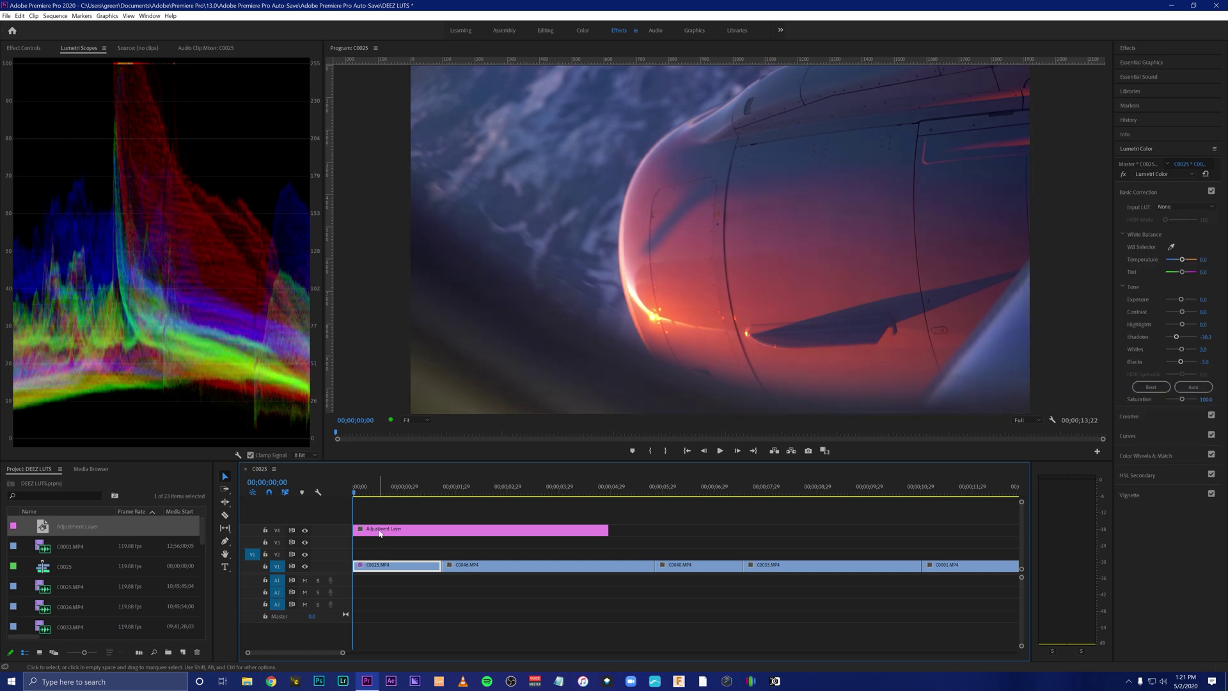
pyautogui.moveTo(379, 533); pyautogui.dragTo(387, 543)
# Apply tropical water.cube as the adjustment layer's creative look and set its intensity to 30
pyautogui.click(424, 541)
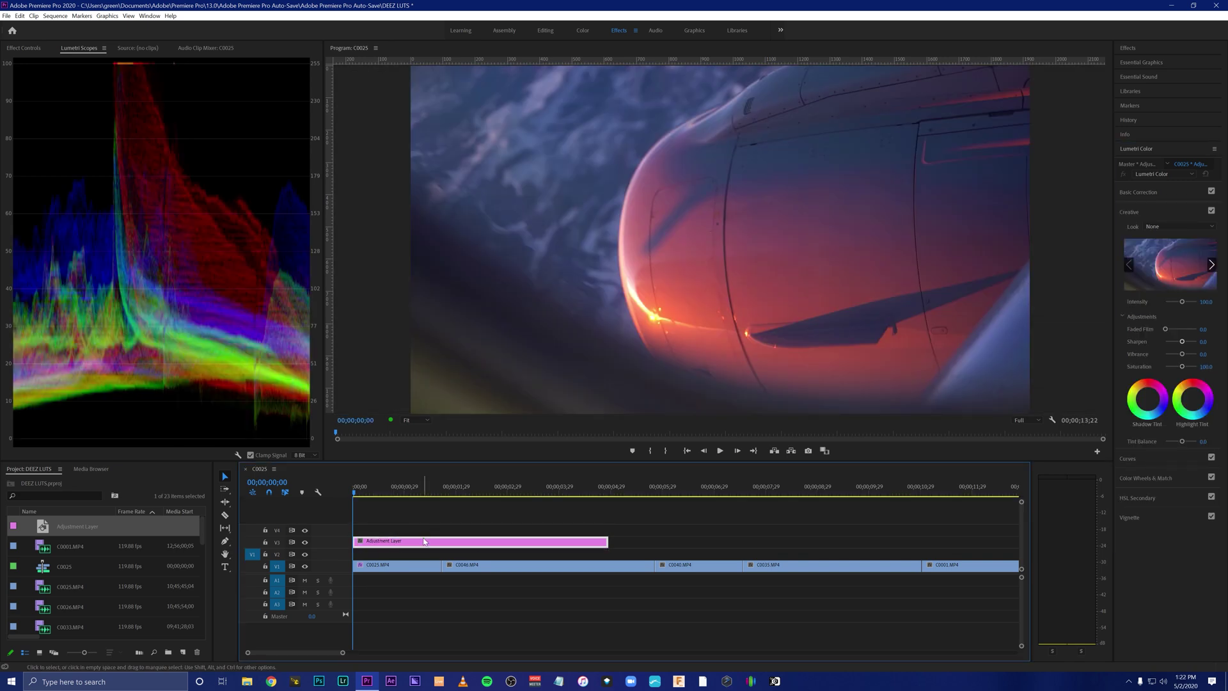
pyautogui.click(1164, 215)
pyautogui.click(1176, 209)
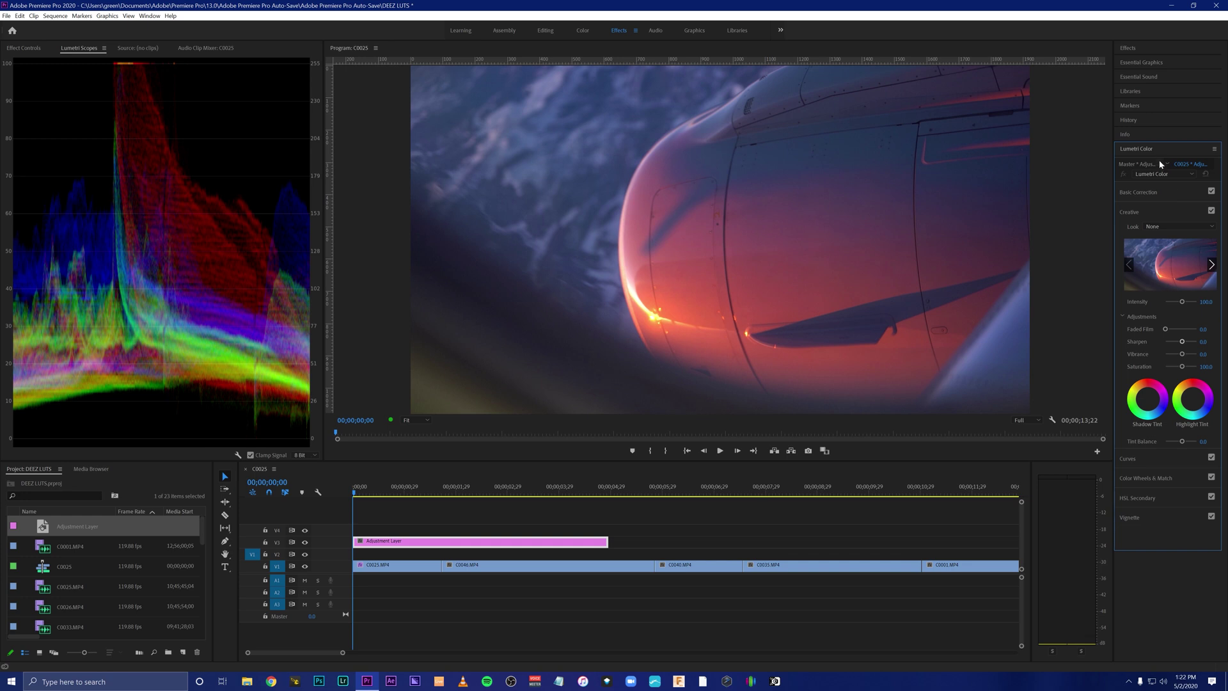
pyautogui.click(1166, 229)
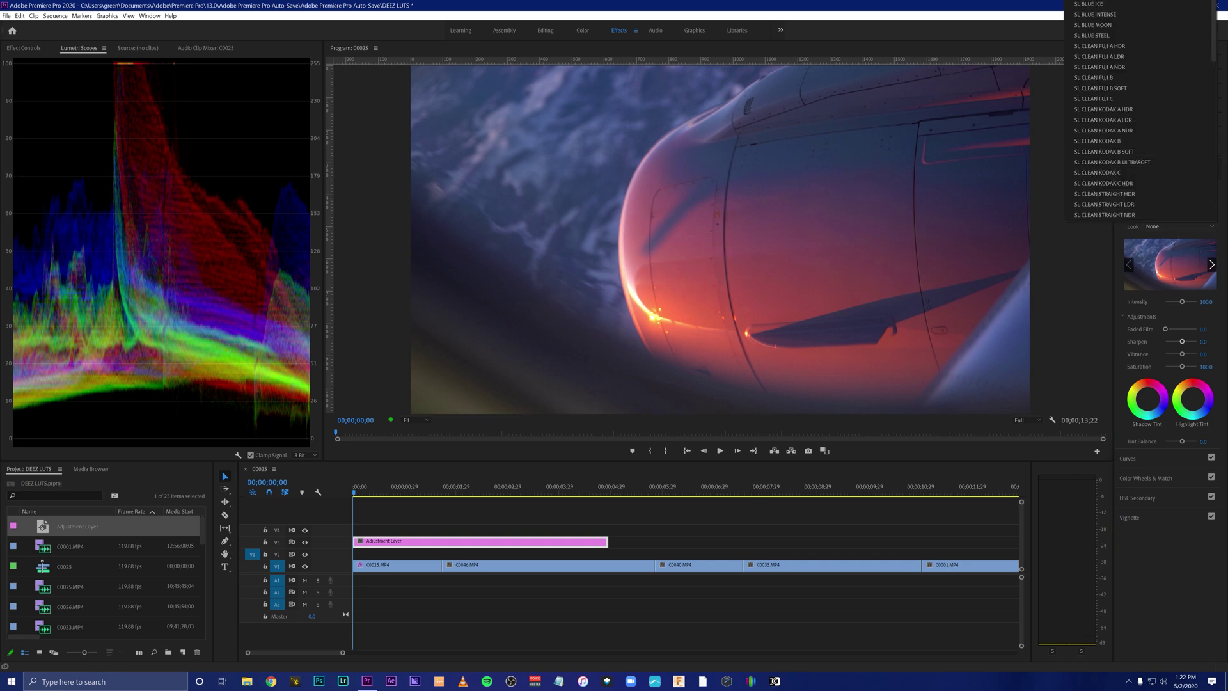
pyautogui.click(1095, 3)
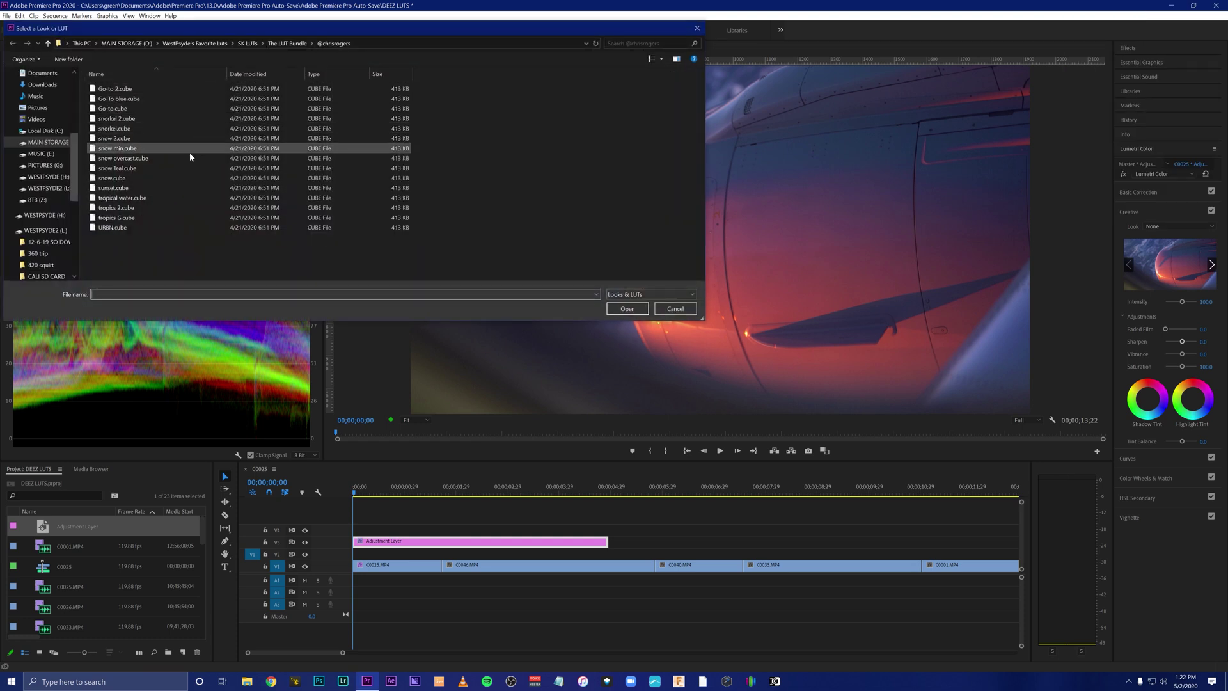
pyautogui.click(183, 198)
pyautogui.doubleClick(182, 198)
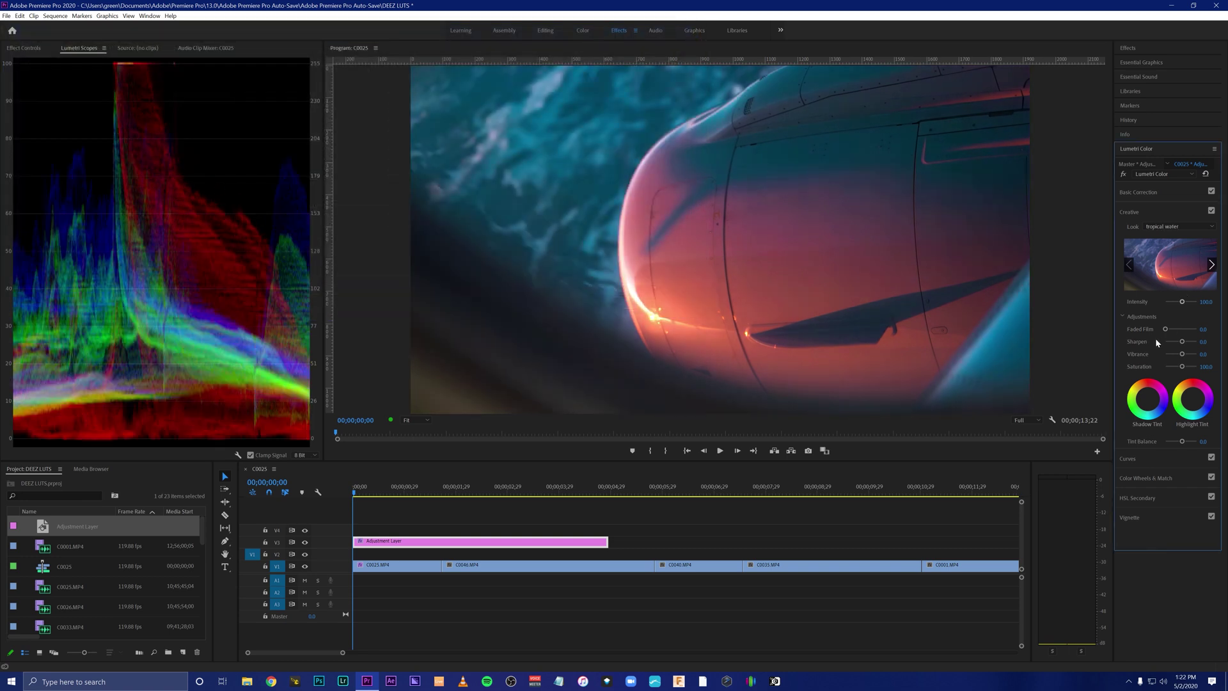
pyautogui.moveTo(1183, 305); pyautogui.dragTo(1170, 303)
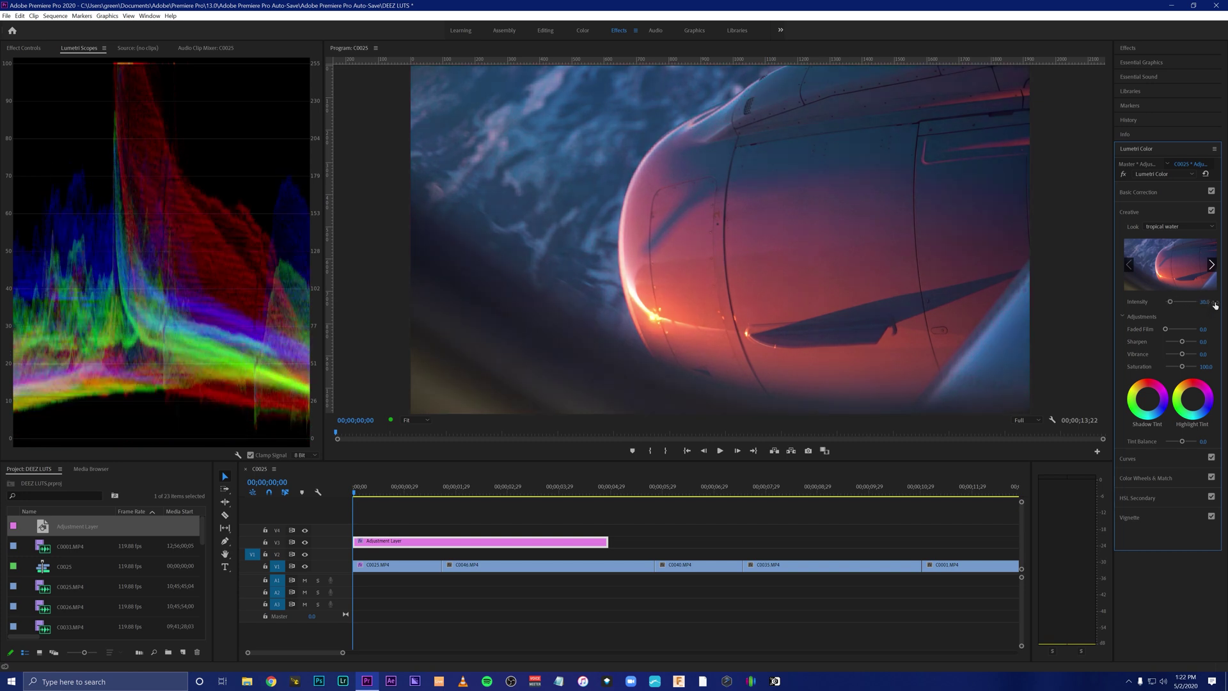
# Preview the clips with the adjustment layer's track hidden, and show the track again over the seagull beach clip
pyautogui.moveTo(357, 497); pyautogui.dragTo(370, 495)
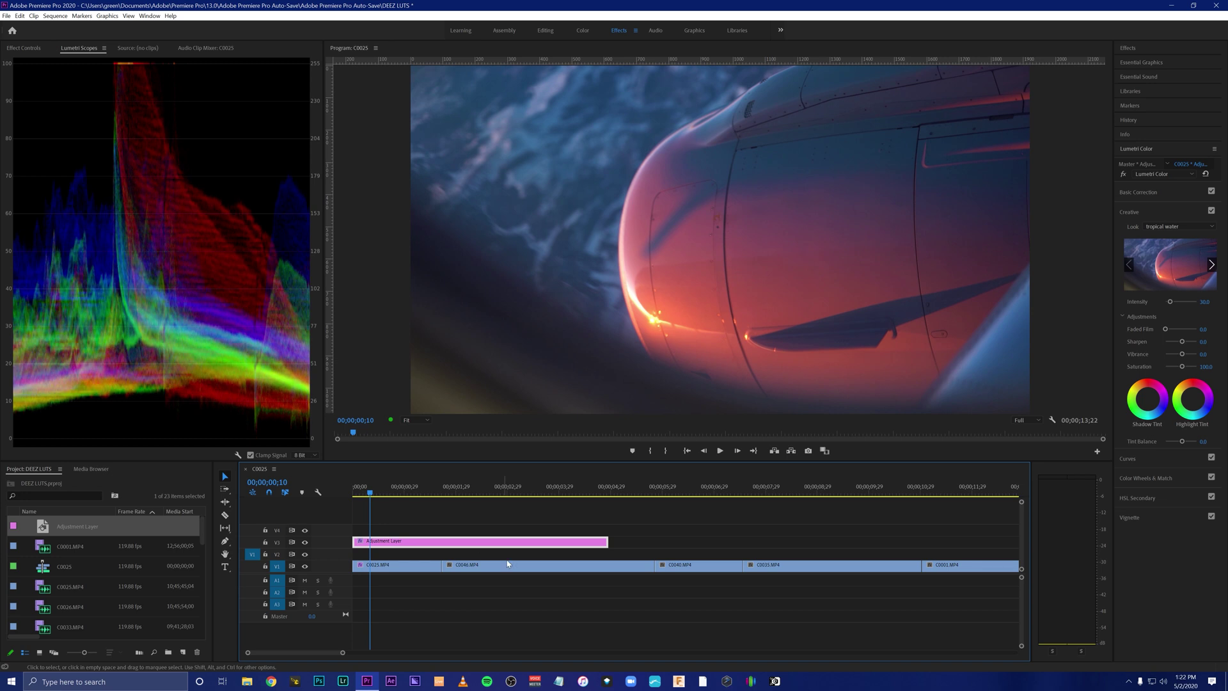
pyautogui.click(305, 543)
pyautogui.moveTo(370, 494); pyautogui.dragTo(676, 490)
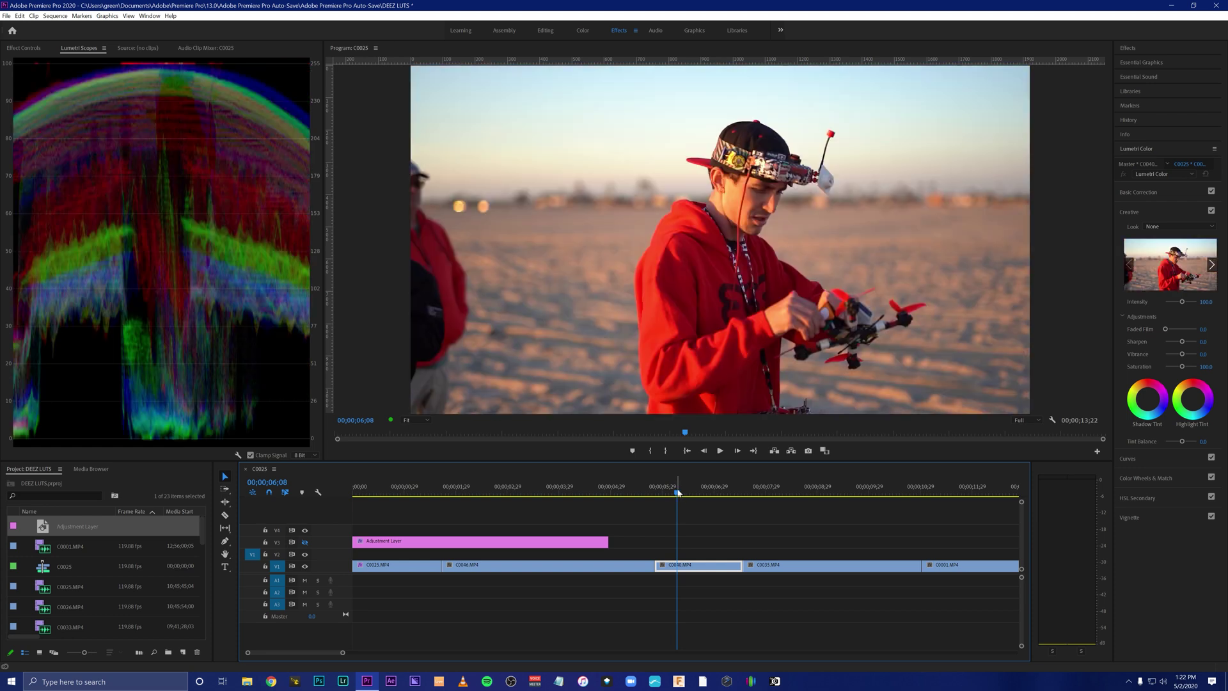
pyautogui.click(732, 493)
pyautogui.moveTo(752, 494); pyautogui.dragTo(512, 493)
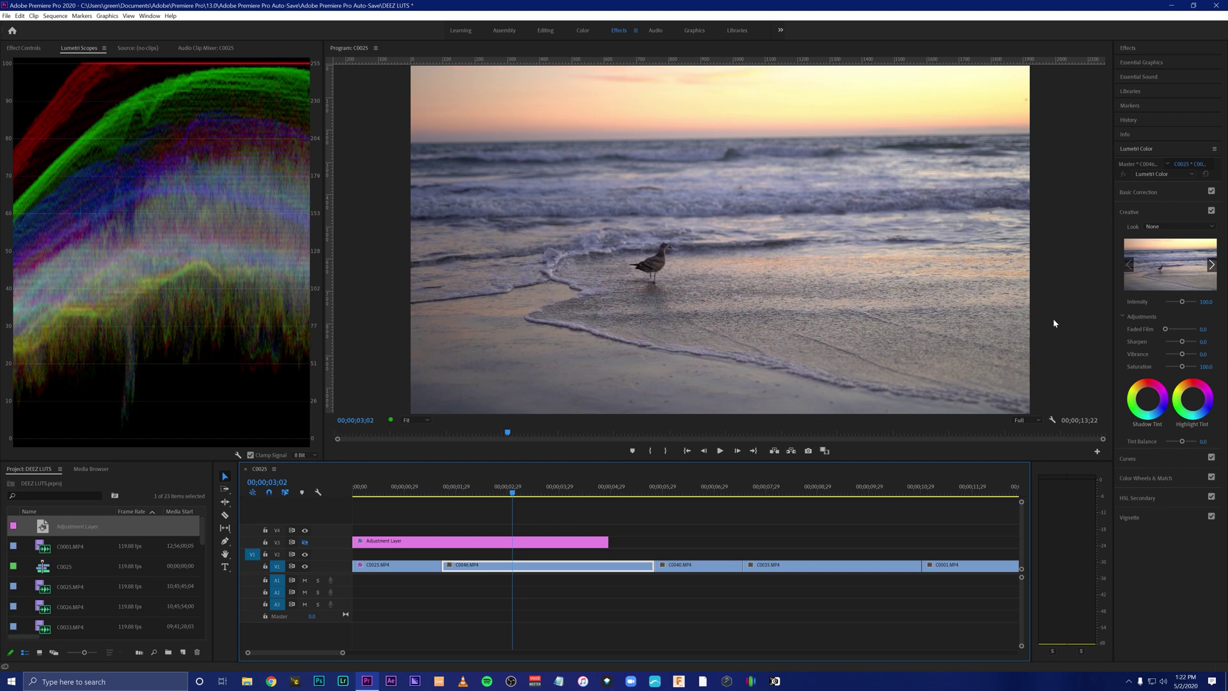
pyautogui.click(453, 546)
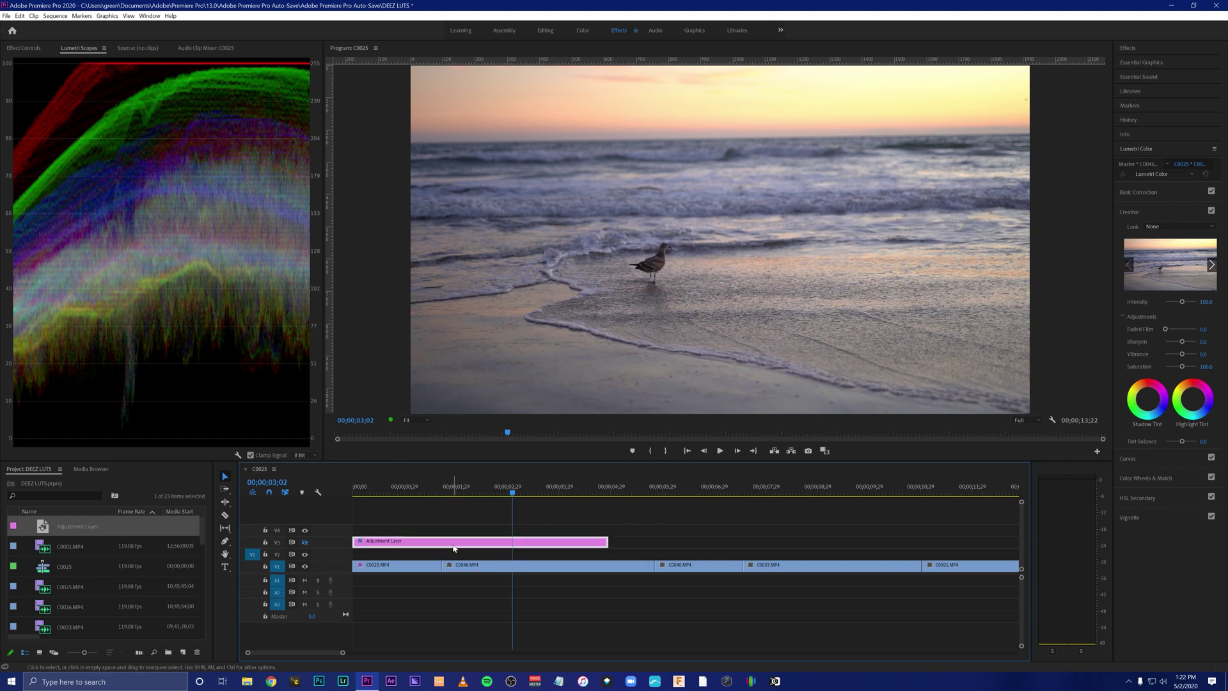
pyautogui.click(305, 543)
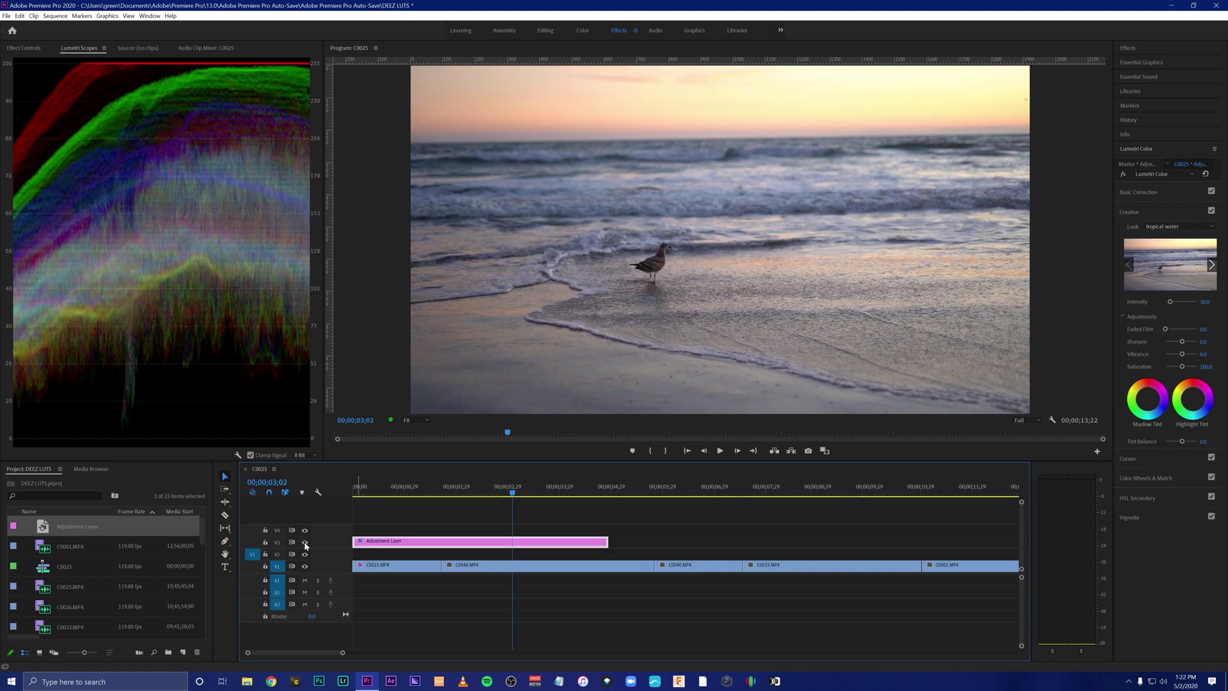
# Extend the adjustment layer across the first four clips to just past the start of the fifth
pyautogui.moveTo(513, 494); pyautogui.dragTo(589, 496)
pyautogui.moveTo(607, 541); pyautogui.dragTo(893, 531)
pyautogui.moveTo(589, 493)
pyautogui.mouseDown()
pyautogui.moveTo(862, 501)
pyautogui.moveTo(576, 495)
pyautogui.mouseUp()
pyautogui.click(584, 567)
pyautogui.click(697, 566)
pyautogui.click(761, 566)
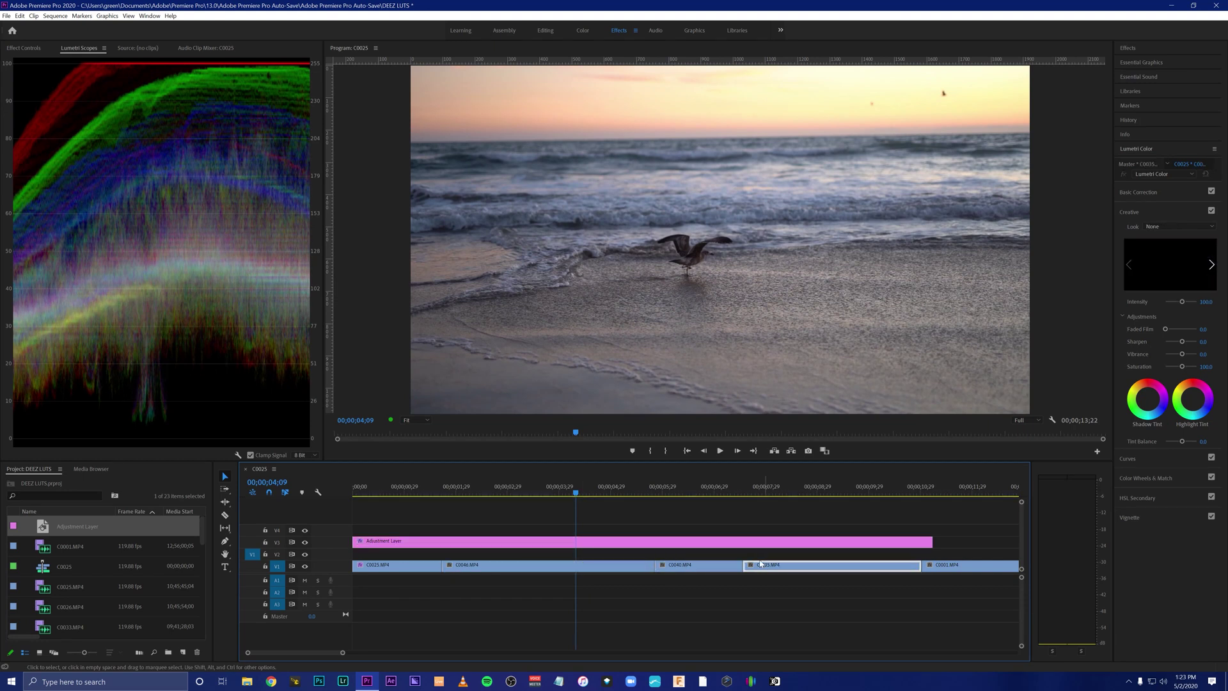
# Compare the seagull beach shot with and without the look by repeatedly toggling the adjustment layer's track visibility
pyautogui.click(305, 543)
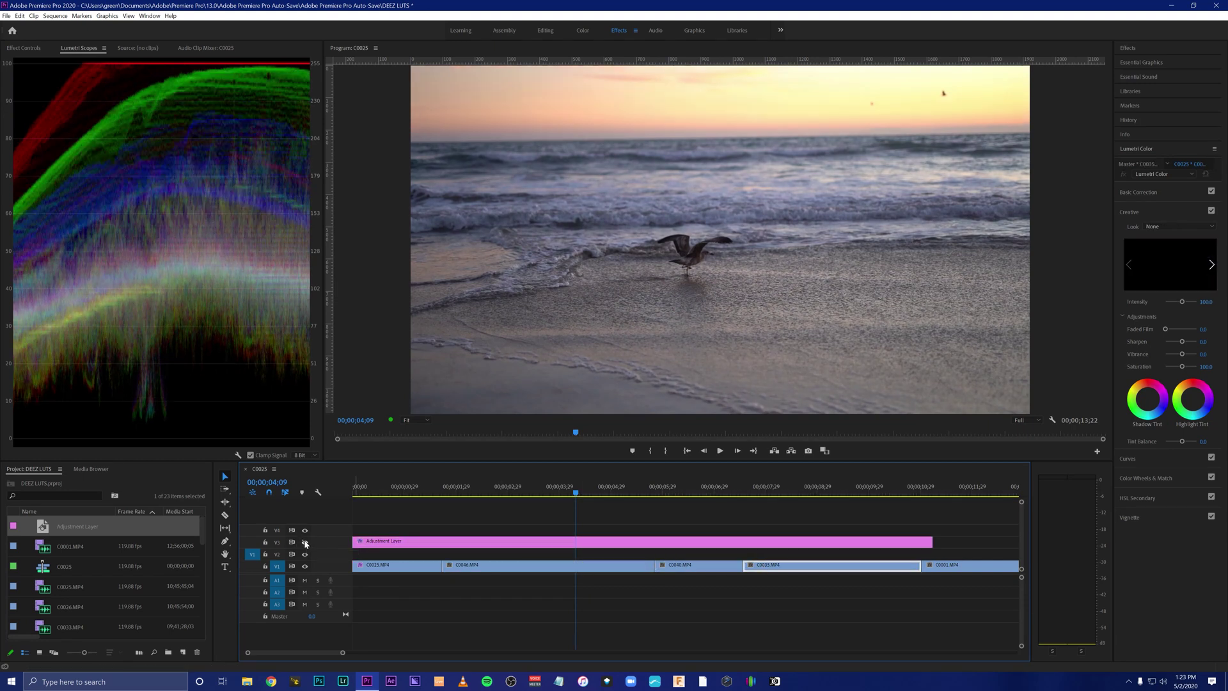
pyautogui.click(306, 544)
pyautogui.click(305, 543)
pyautogui.click(305, 543)
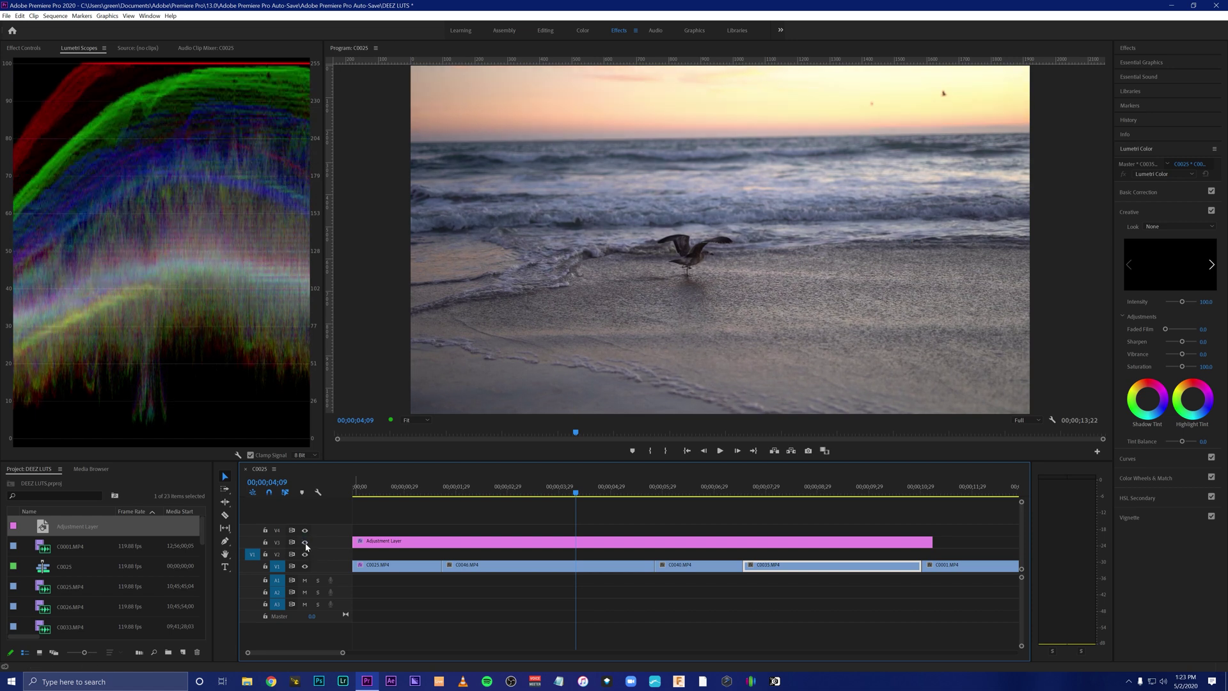
pyautogui.click(305, 543)
pyautogui.click(305, 543)
pyautogui.click(305, 543)
pyautogui.click(305, 543)
pyautogui.click(305, 543)
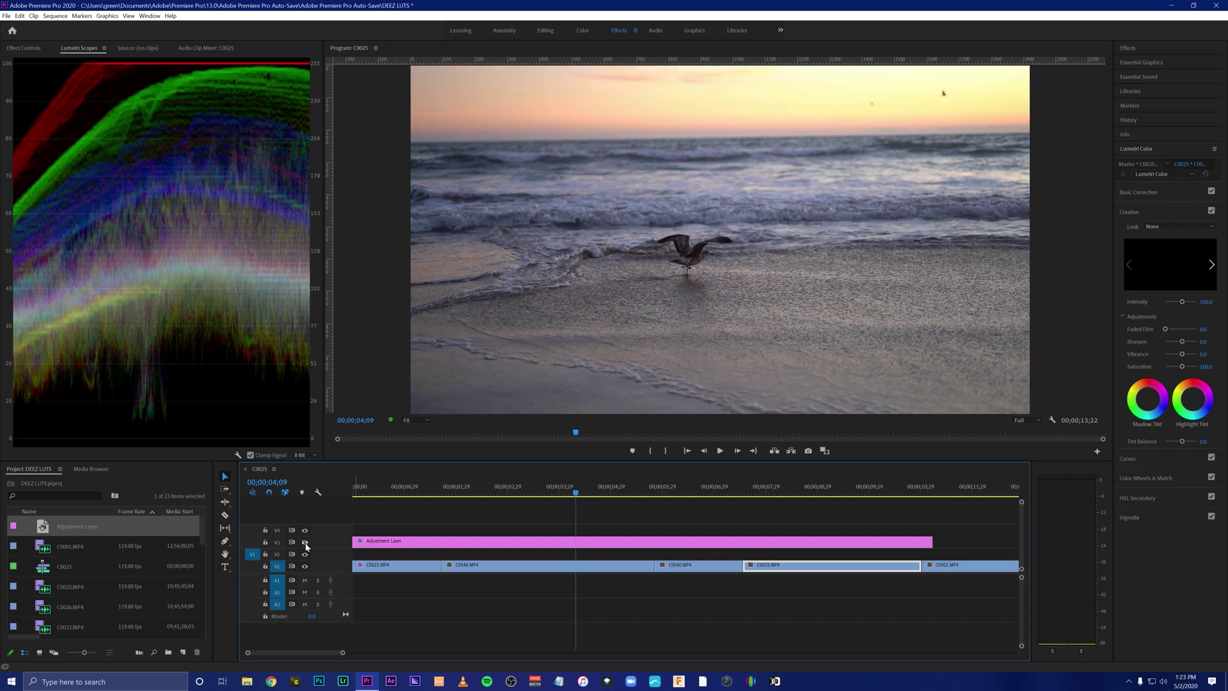
pyautogui.click(306, 543)
pyautogui.click(305, 543)
pyautogui.click(305, 543)
pyautogui.click(305, 543)
pyautogui.click(305, 543)
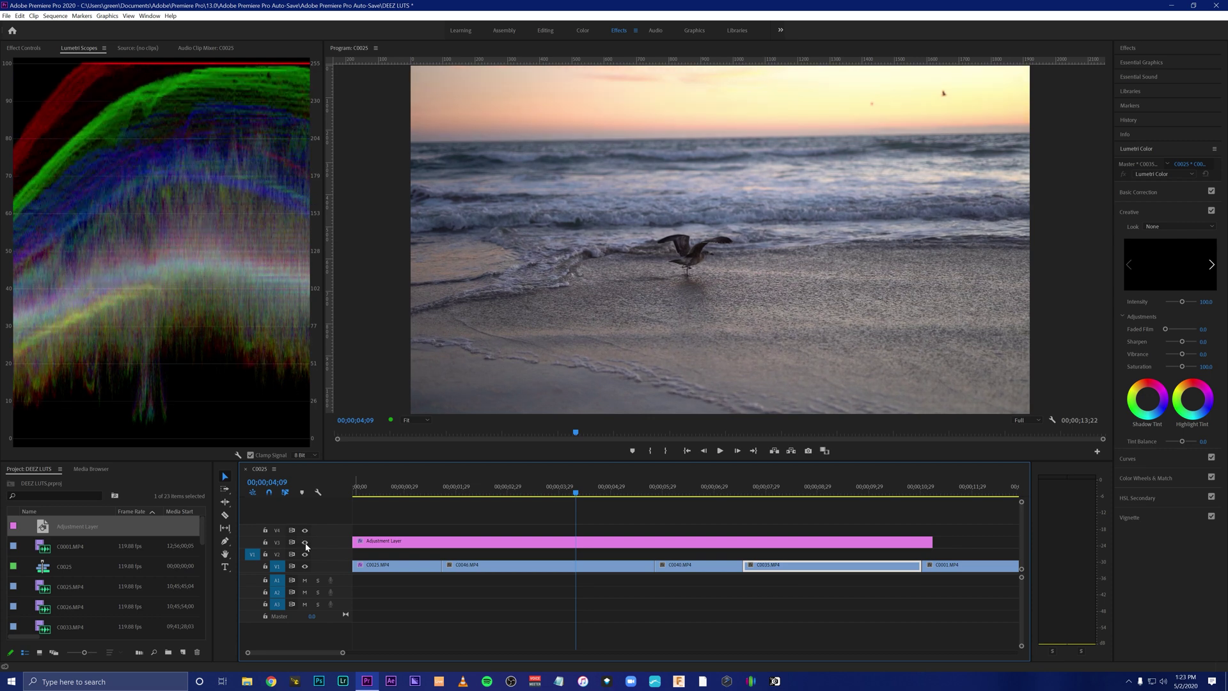
pyautogui.click(305, 543)
pyautogui.click(305, 543)
pyautogui.click(305, 543)
pyautogui.click(305, 543)
# Shorten the adjustment layer so it ends just before the end of the first clip
pyautogui.click(603, 543)
pyautogui.moveTo(932, 542); pyautogui.dragTo(432, 543)
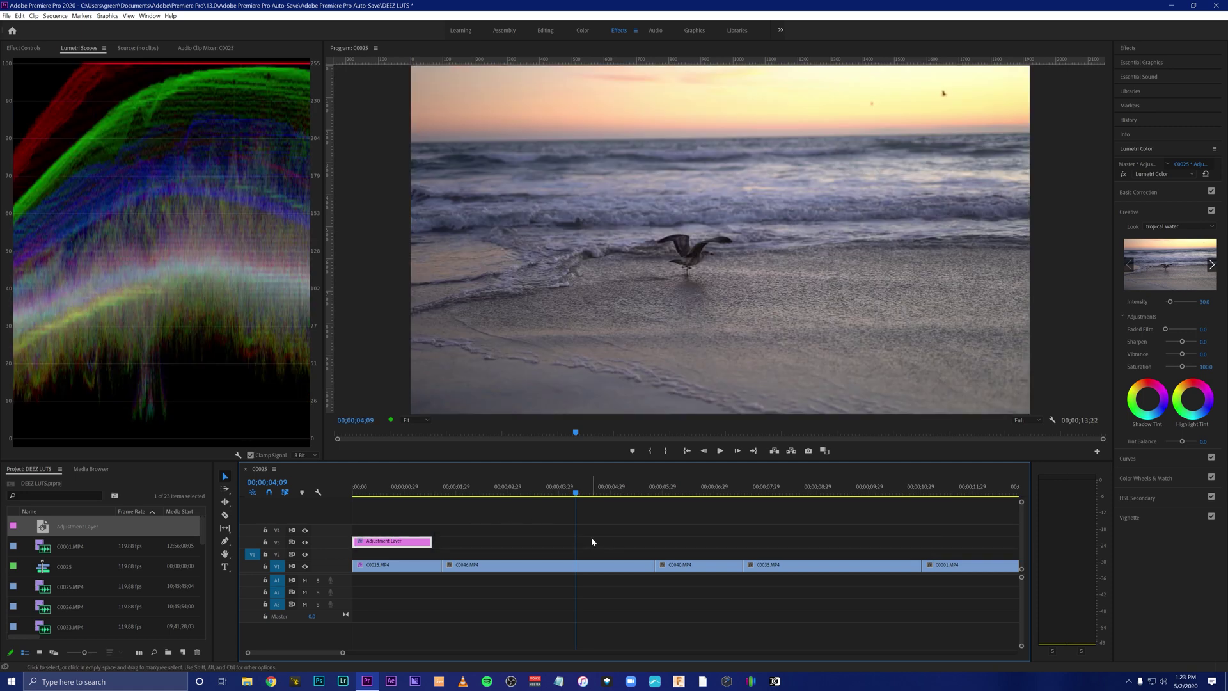
pyautogui.click(592, 565)
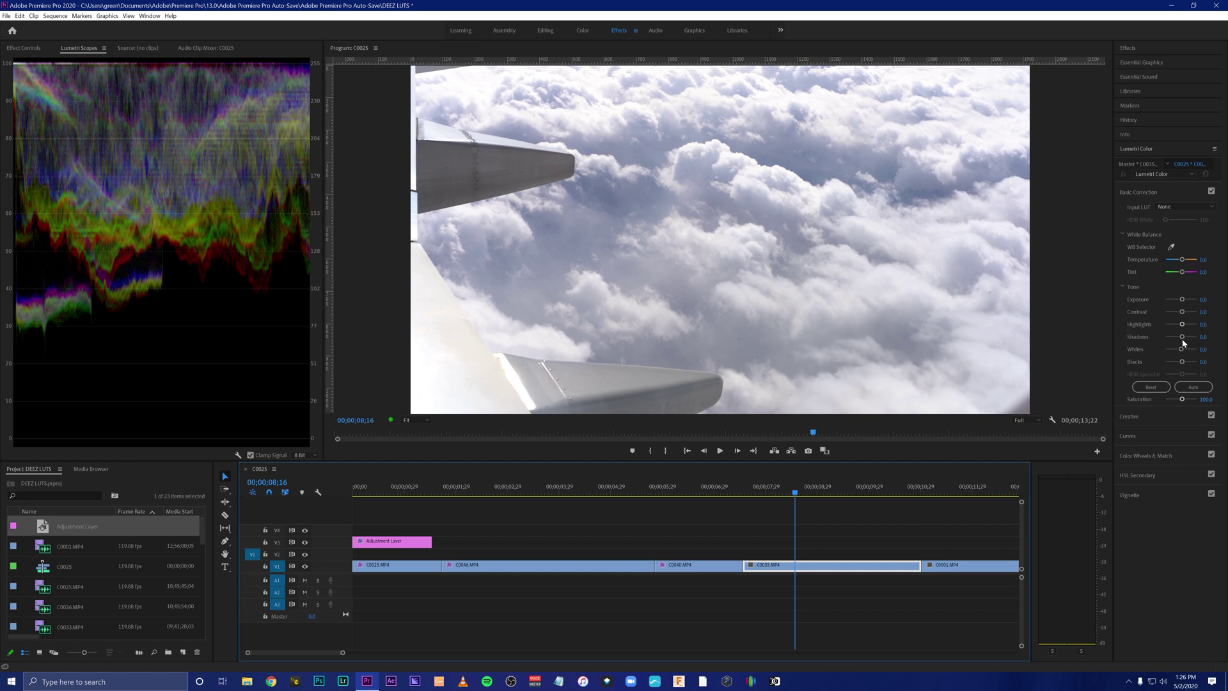
# Set the cloud clip's contrast to 27.3, shadows to -21.2, whites to -24.2 and blacks to -42.4, and strongly lower its highlights
pyautogui.moveTo(1182, 337); pyautogui.dragTo(1174, 363)
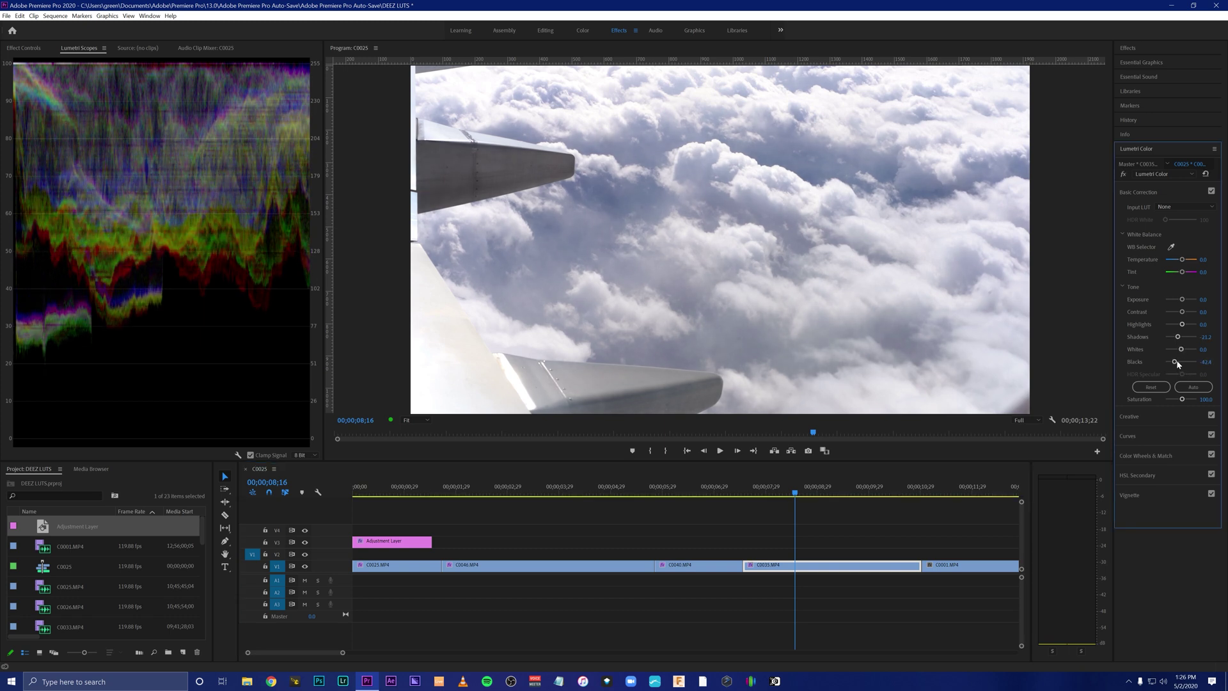
pyautogui.moveTo(1182, 312); pyautogui.dragTo(1185, 314)
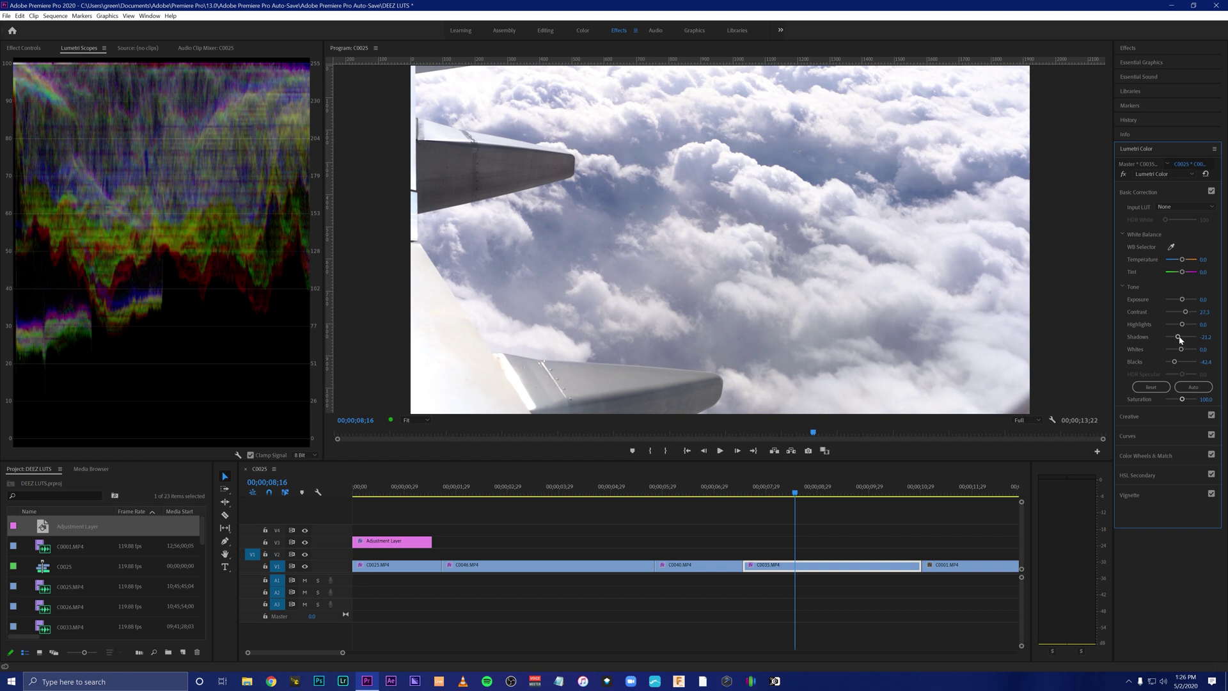
pyautogui.moveTo(1182, 350); pyautogui.dragTo(1177, 351)
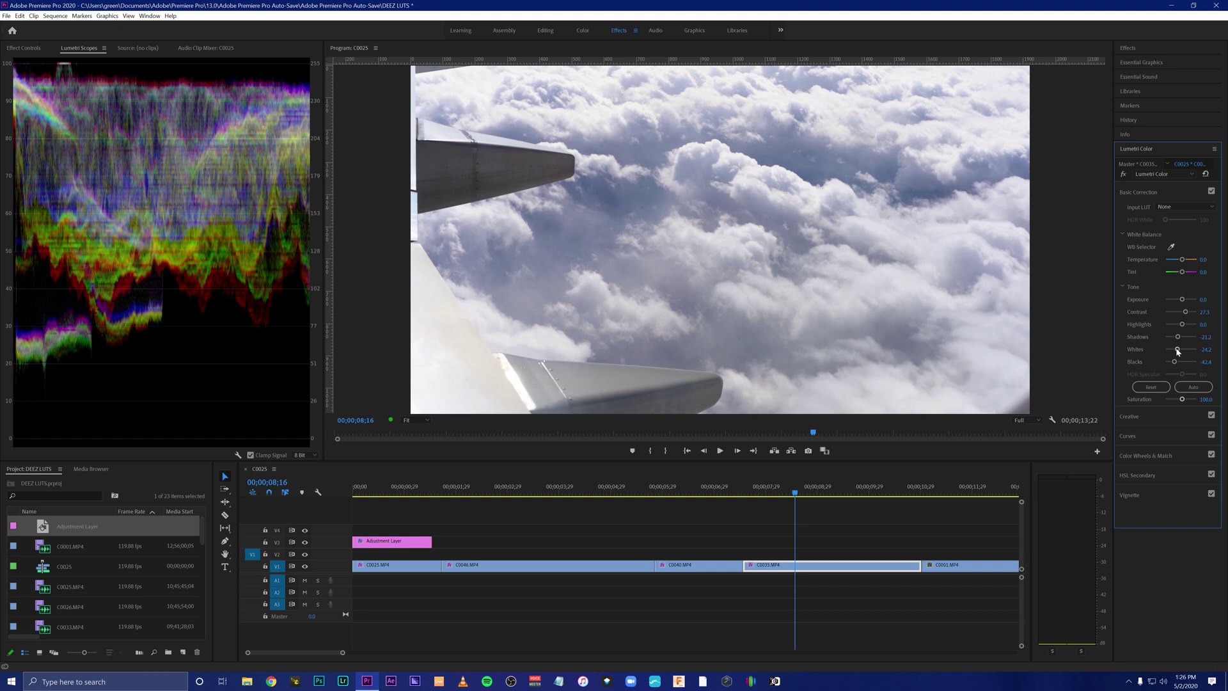
pyautogui.moveTo(1182, 324); pyautogui.dragTo(1166, 321)
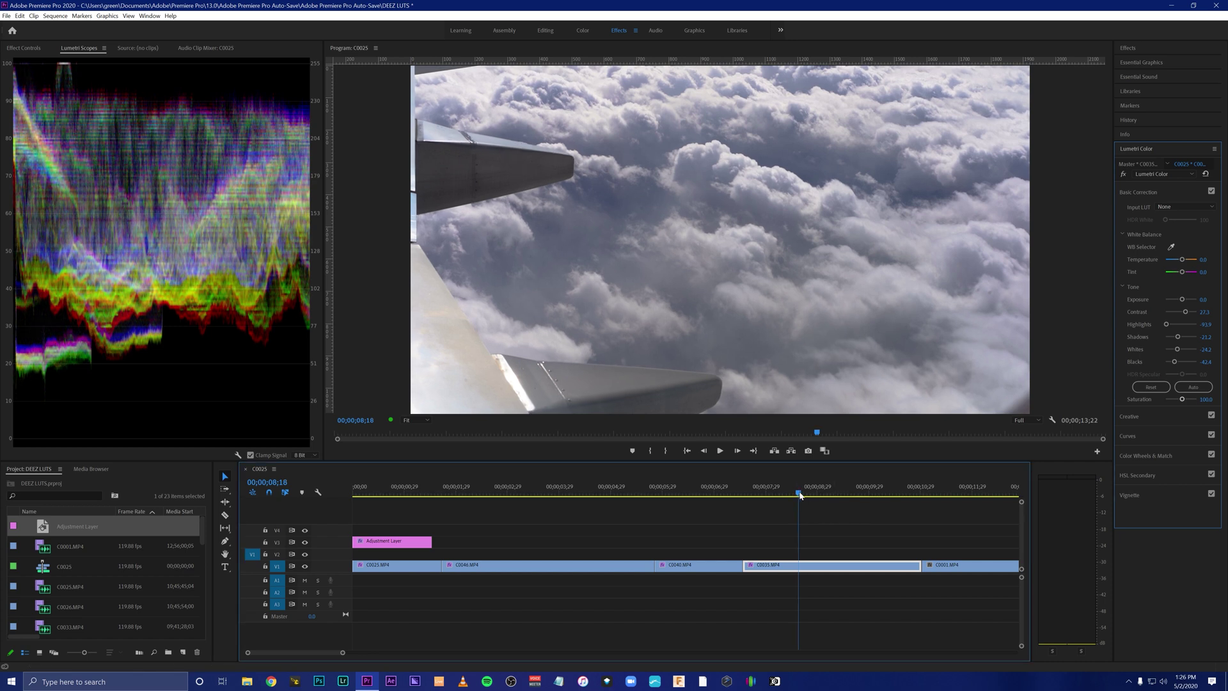
# Apply the automatic basic correction to the city street clip and fine-tune its blacks
pyautogui.click(955, 492)
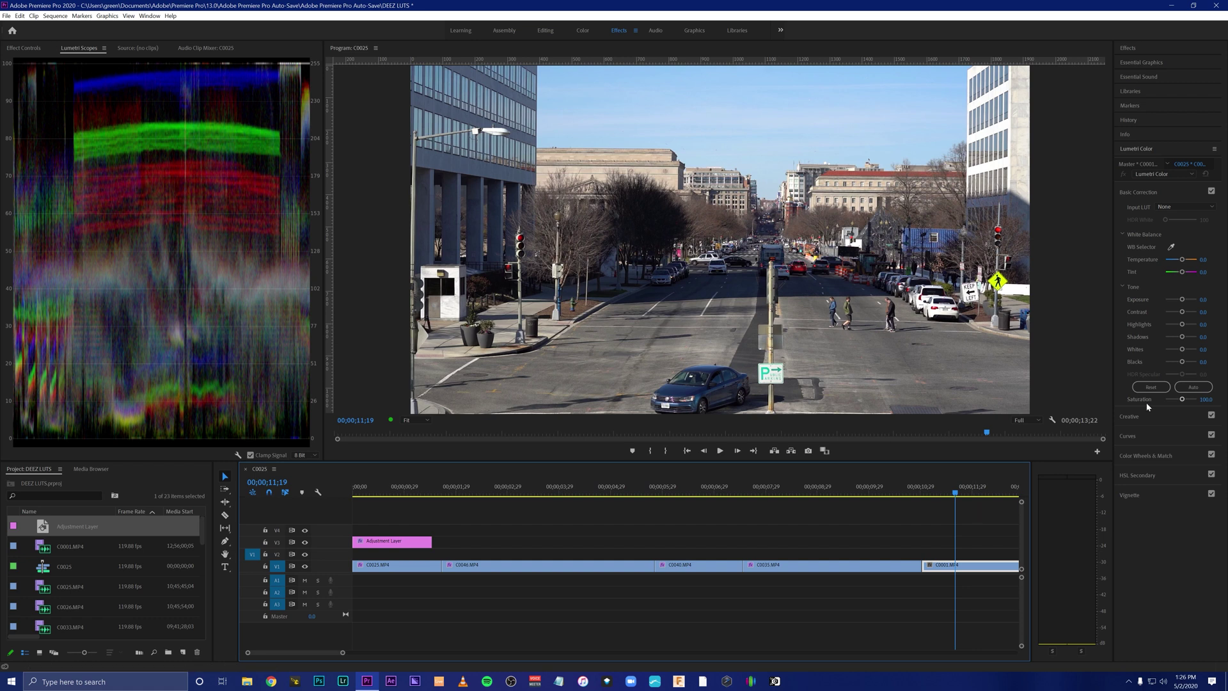
pyautogui.click(1186, 391)
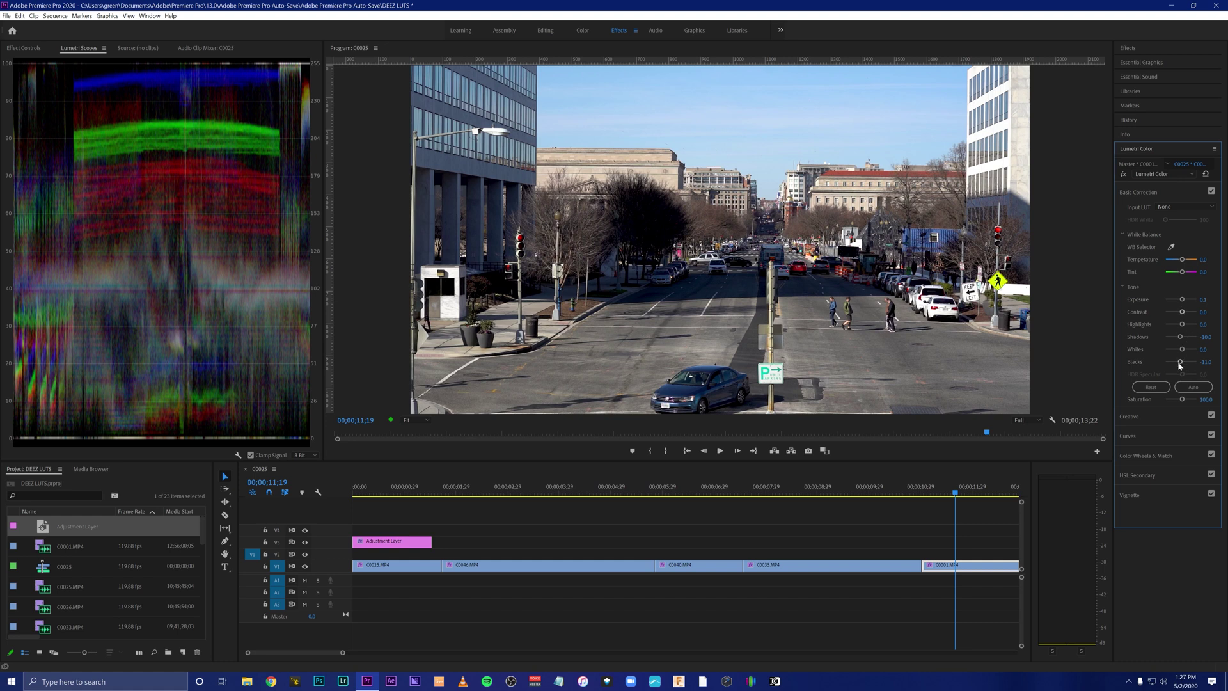
pyautogui.moveTo(1180, 364); pyautogui.dragTo(1181, 364)
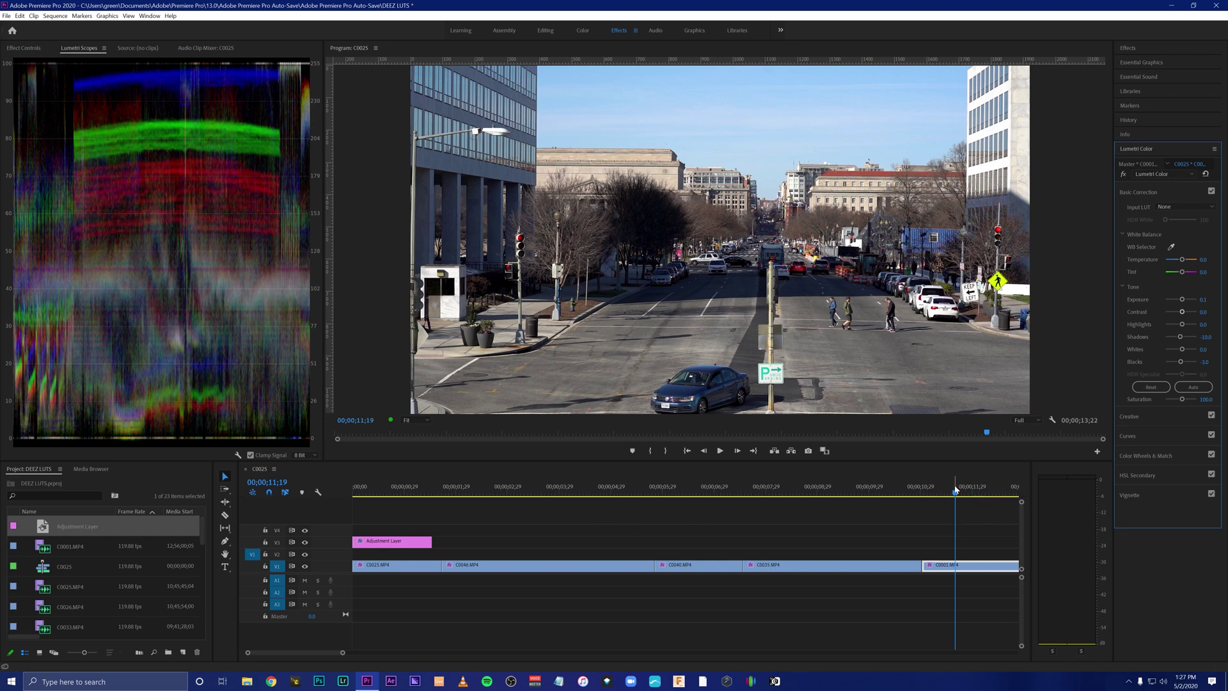
# Extend the adjustment layer partway over the city street clip and set its tropical water look's intensity to 100
pyautogui.moveTo(432, 541); pyautogui.dragTo(982, 541)
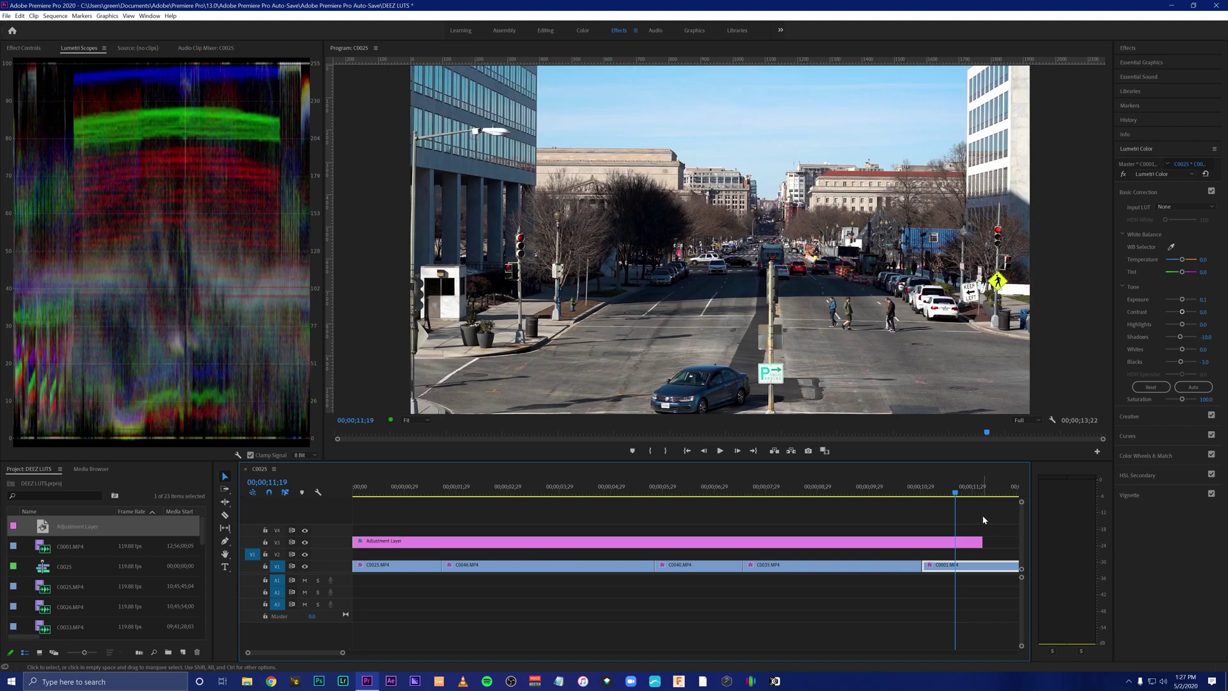
pyautogui.click(966, 547)
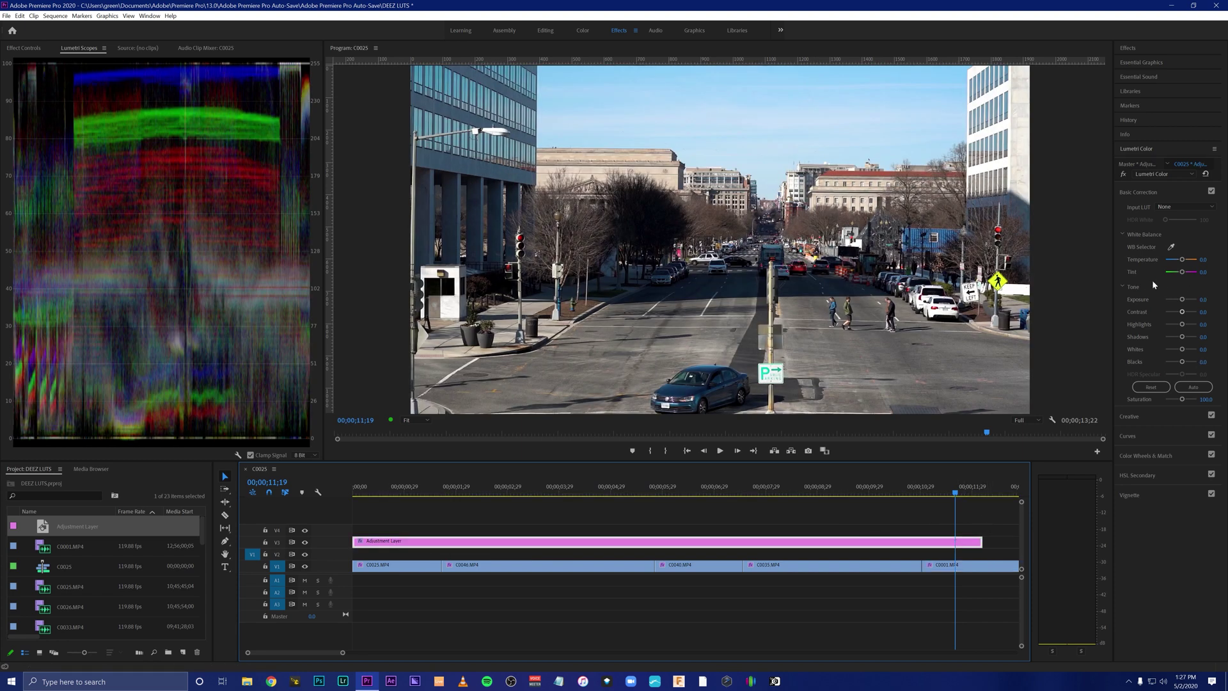
pyautogui.click(1156, 418)
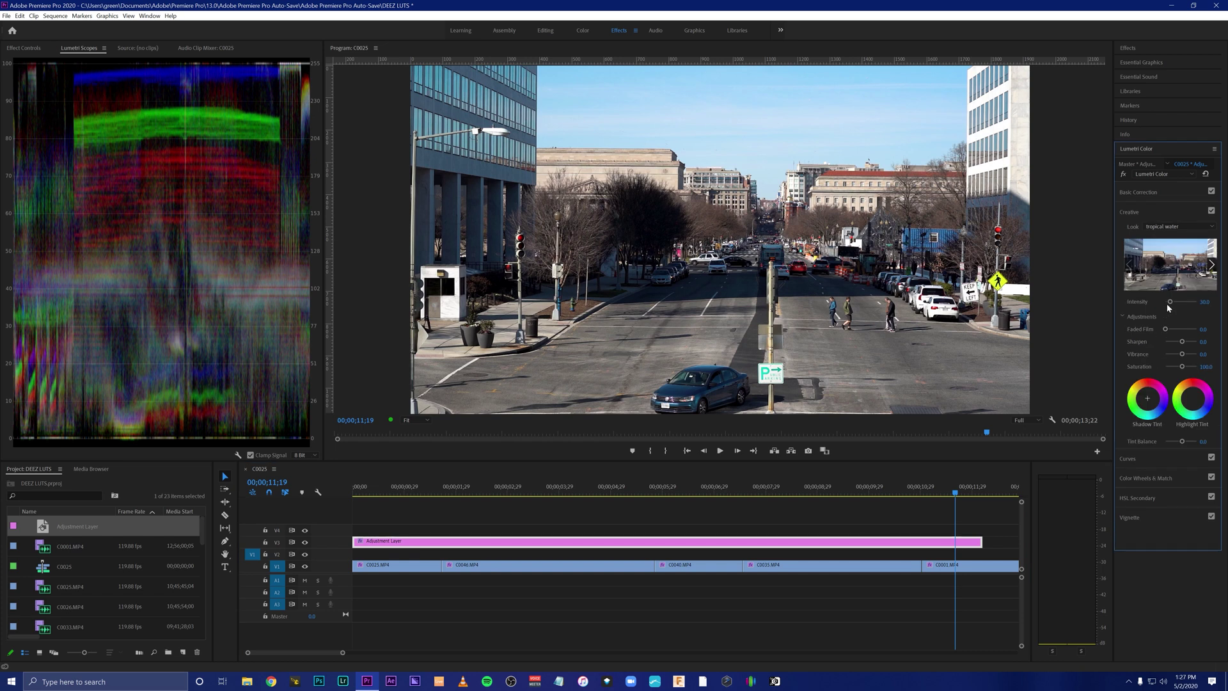
pyautogui.moveTo(1170, 301)
pyautogui.mouseDown()
pyautogui.moveTo(1207, 306)
pyautogui.moveTo(1159, 305)
pyautogui.moveTo(1180, 302)
pyautogui.mouseUp()
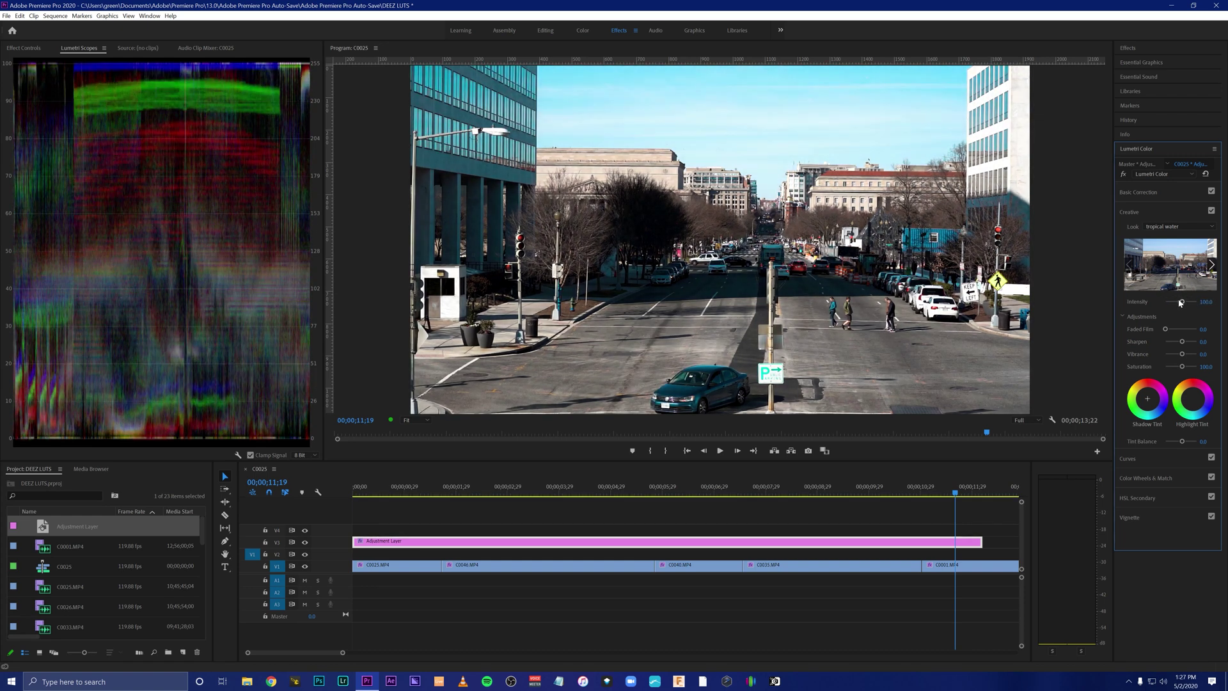
pyautogui.moveTo(1181, 302); pyautogui.dragTo(1199, 278)
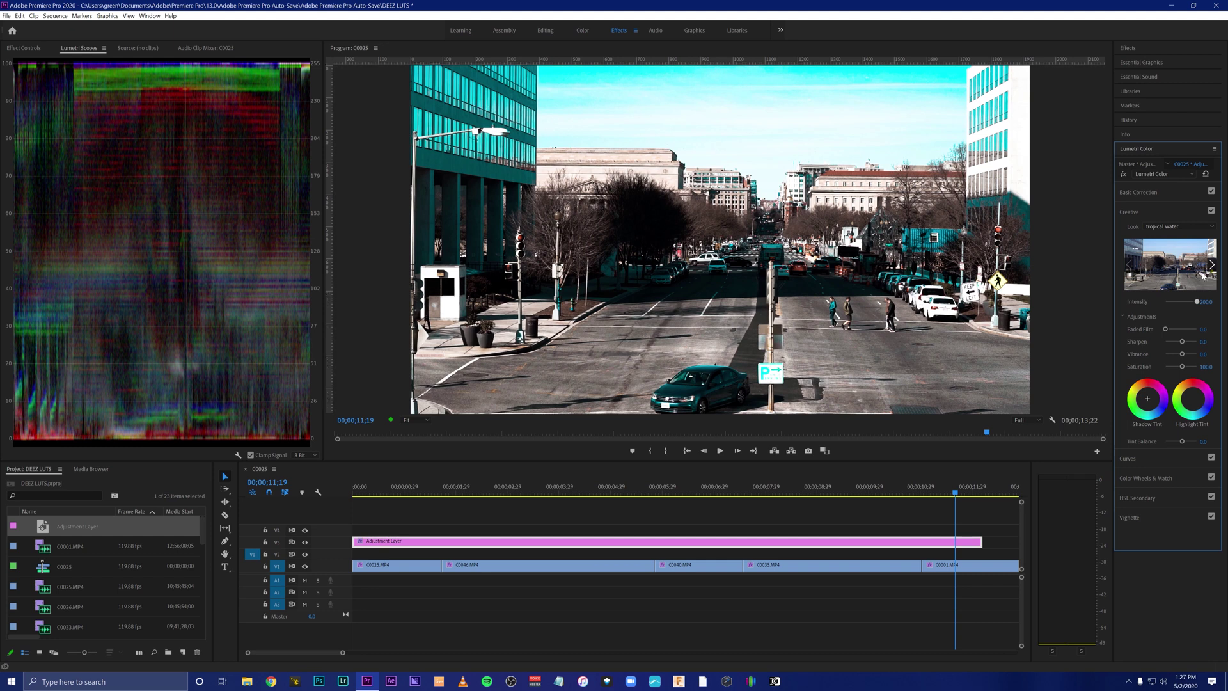
pyautogui.moveTo(1198, 304); pyautogui.dragTo(1181, 303)
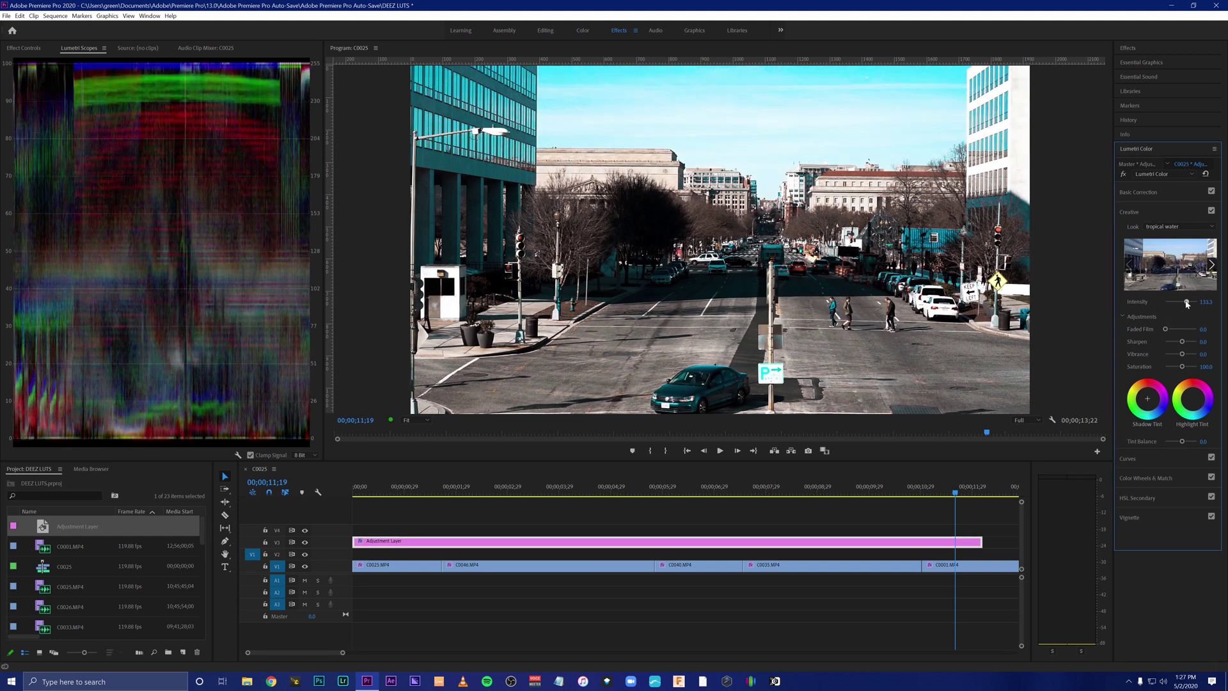
# Replace the adjustment layer's look with the sunset LUT
pyautogui.click(1159, 225)
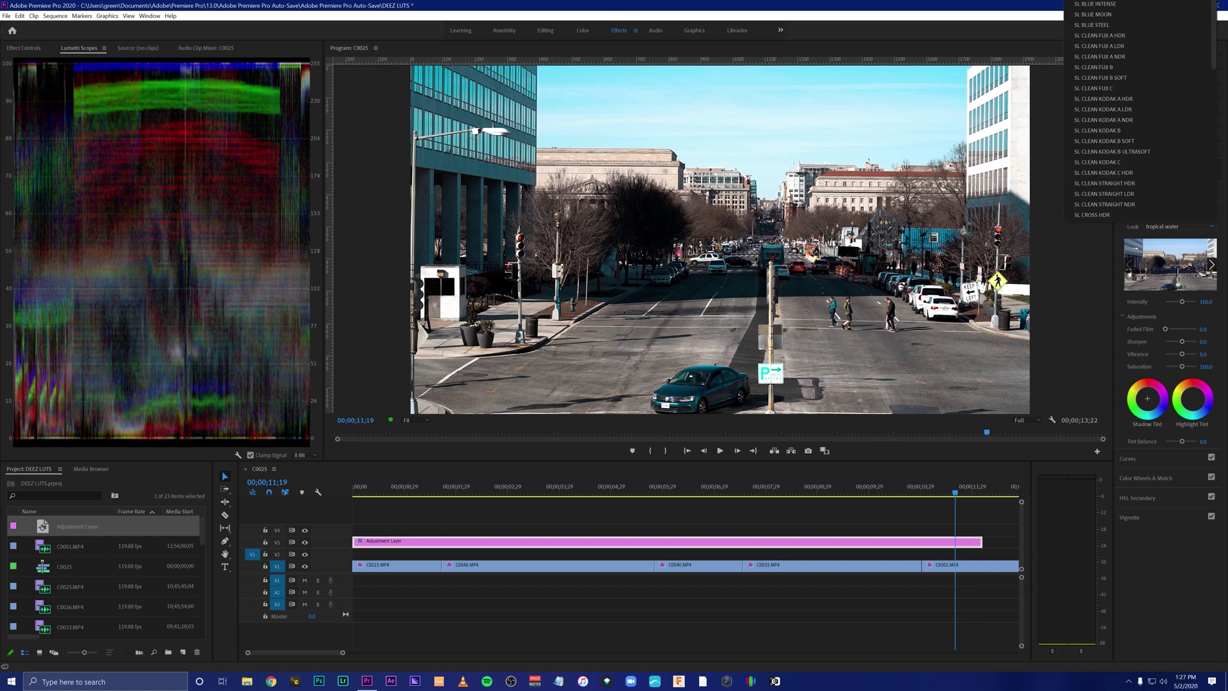
pyautogui.click(1136, 174)
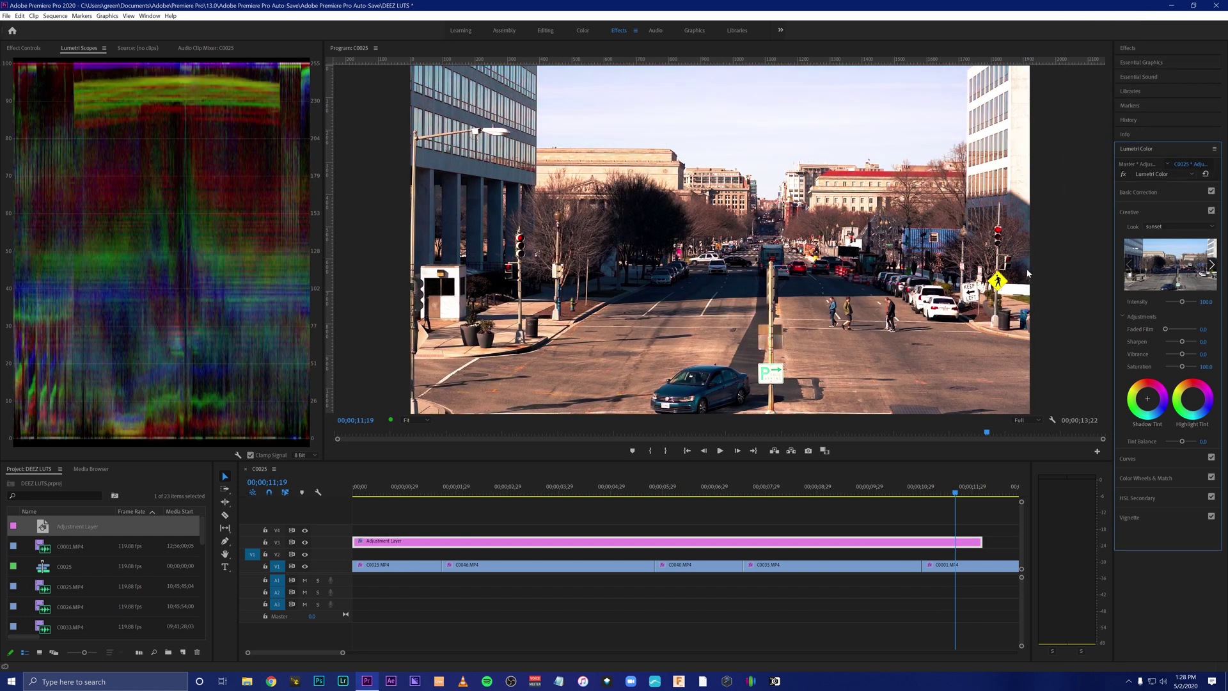
# Replace the adjustment layer's look with the Teal and Orange LUT from the bundle's Sony - S log 3 folder
pyautogui.click(1170, 227)
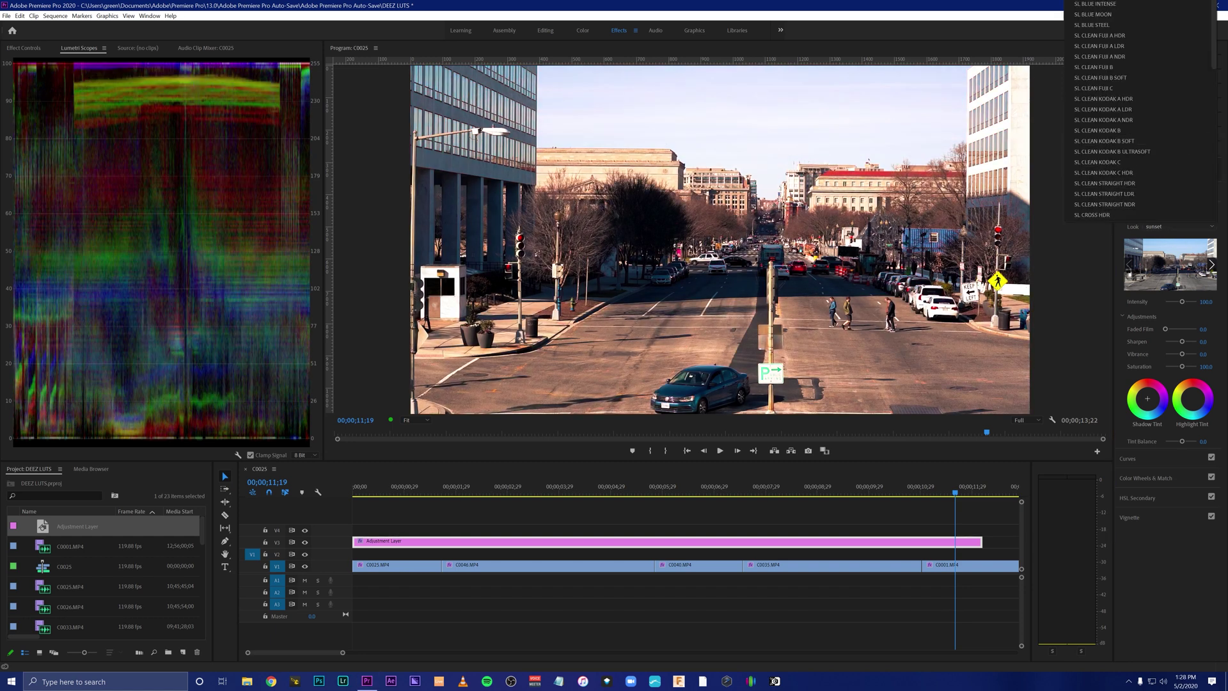
pyautogui.click(1095, 4)
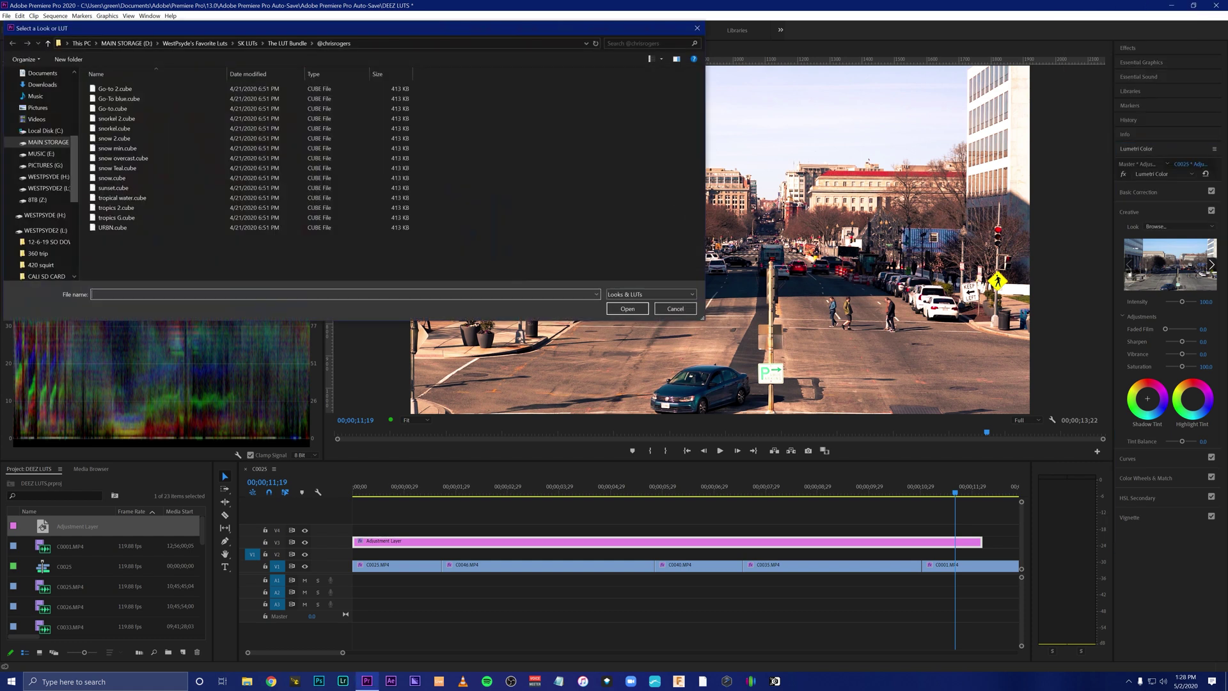
pyautogui.click(271, 45)
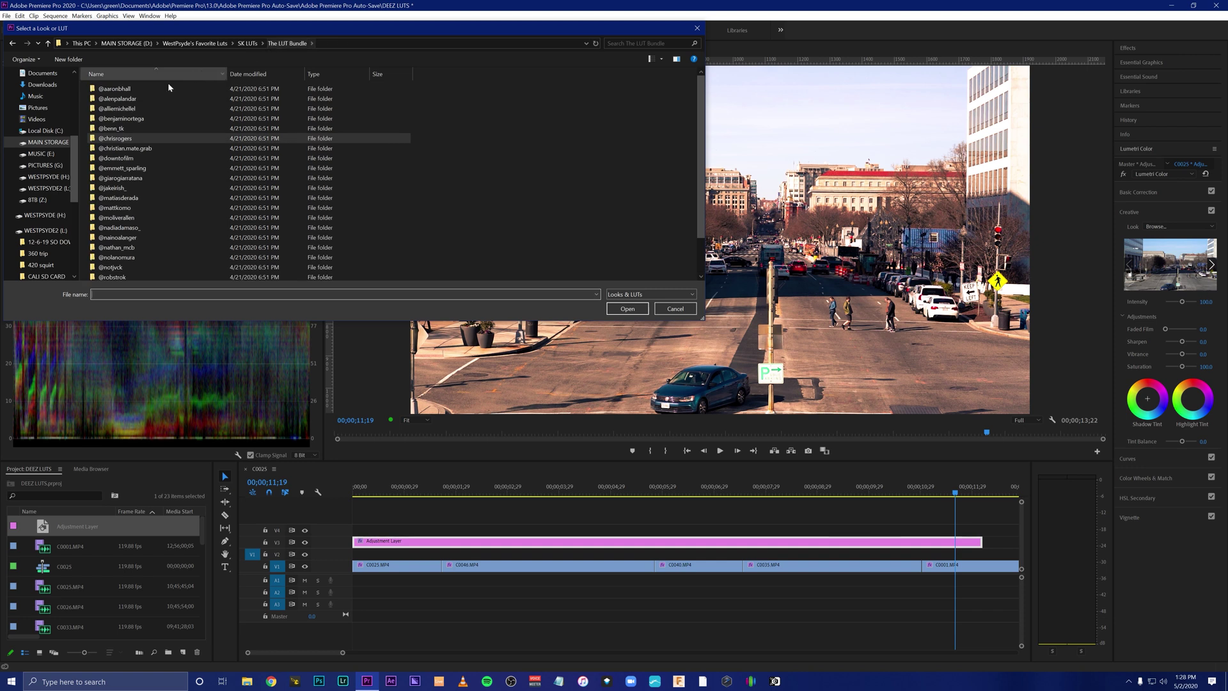
pyautogui.doubleClick(152, 130)
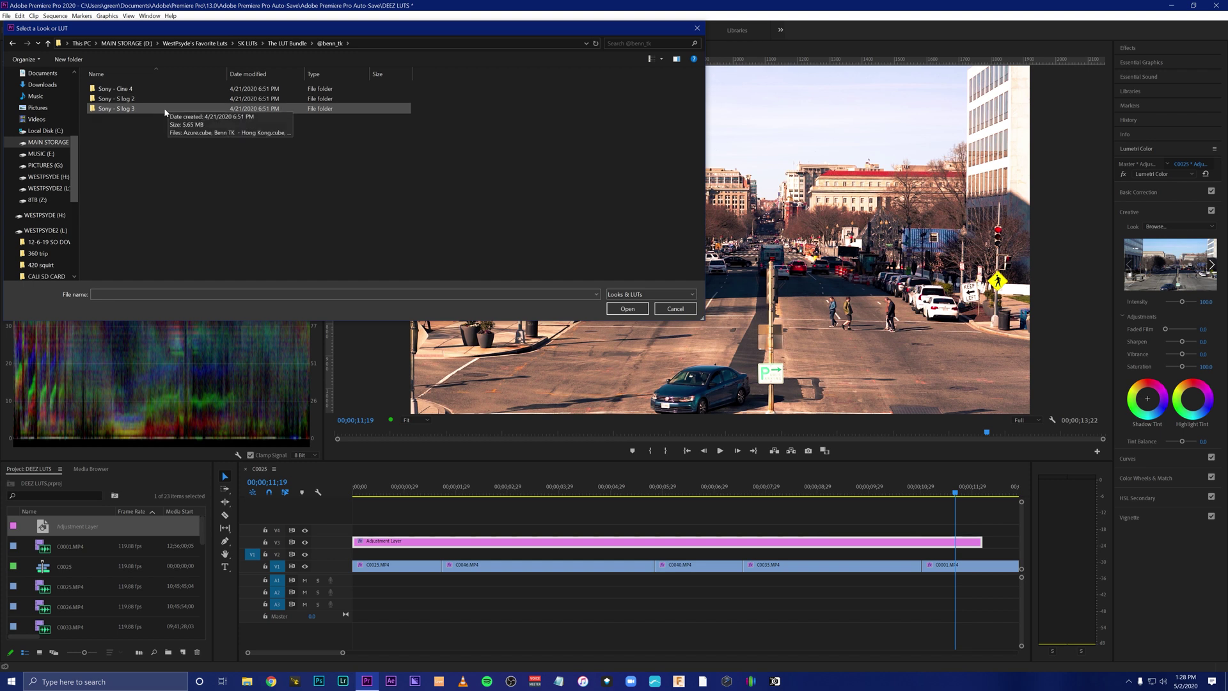
pyautogui.doubleClick(165, 110)
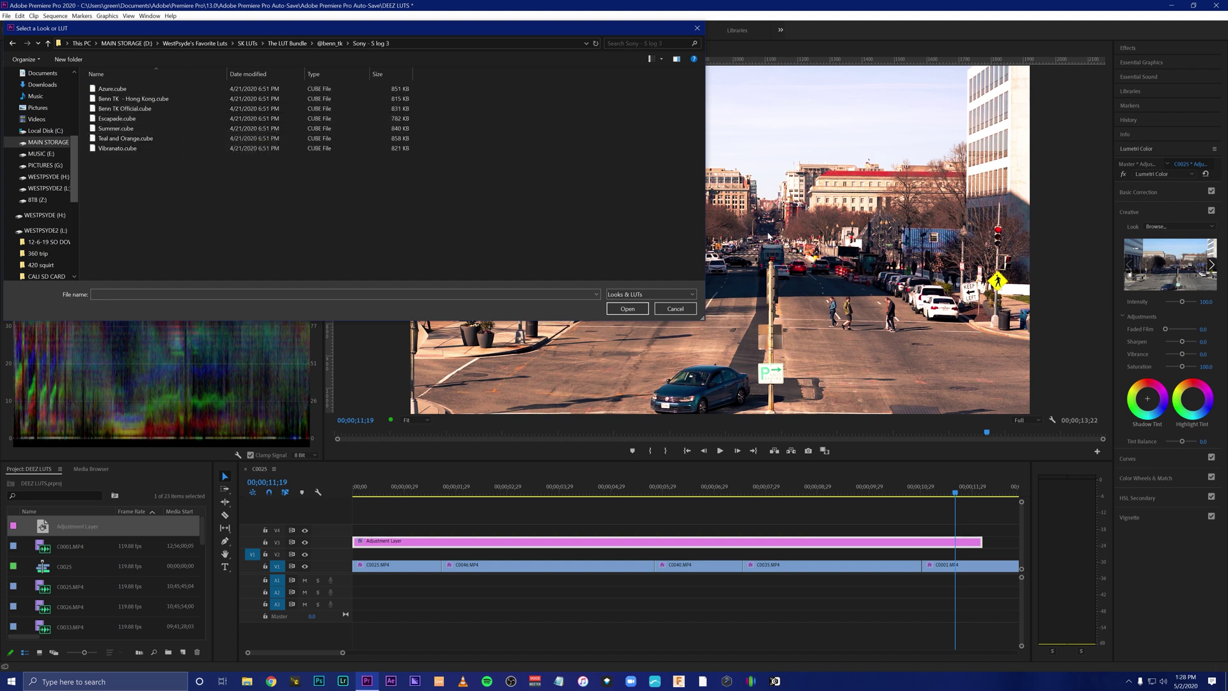
pyautogui.doubleClick(156, 138)
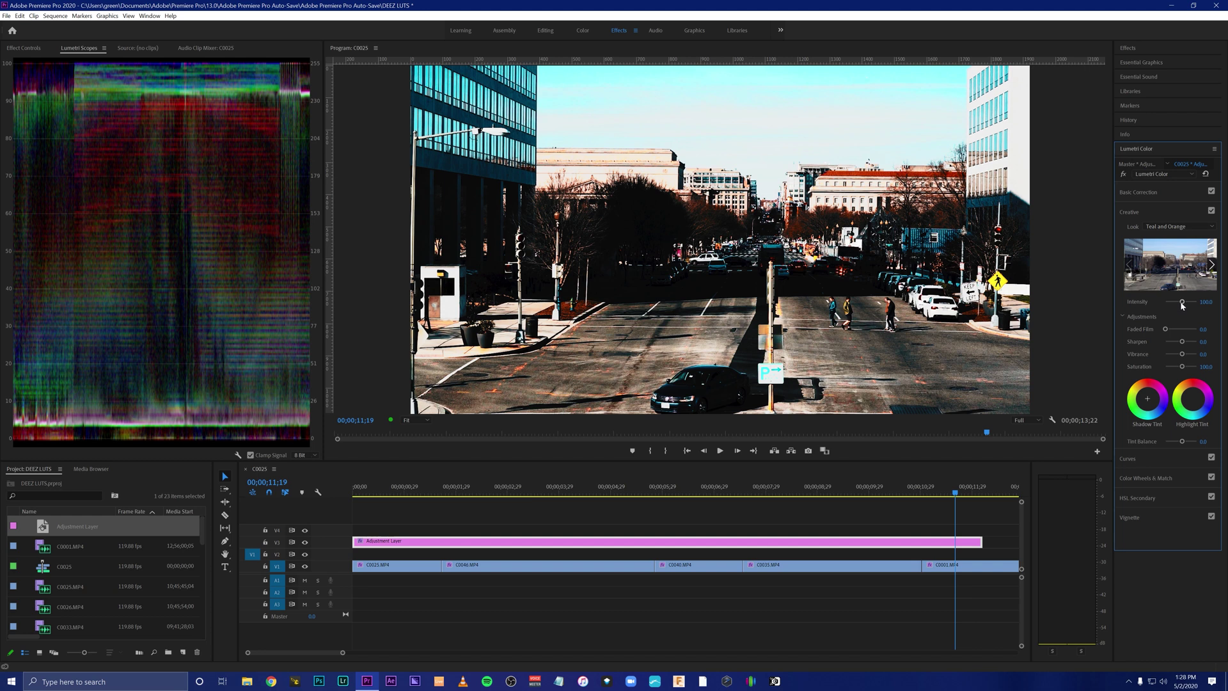
# Reduce the intensity of the adjustment layer's Teal and Orange look to 30
pyautogui.moveTo(1183, 305); pyautogui.dragTo(1170, 305)
pyautogui.click(1205, 301)
pyautogui.write('30')
pyautogui.press('Return')
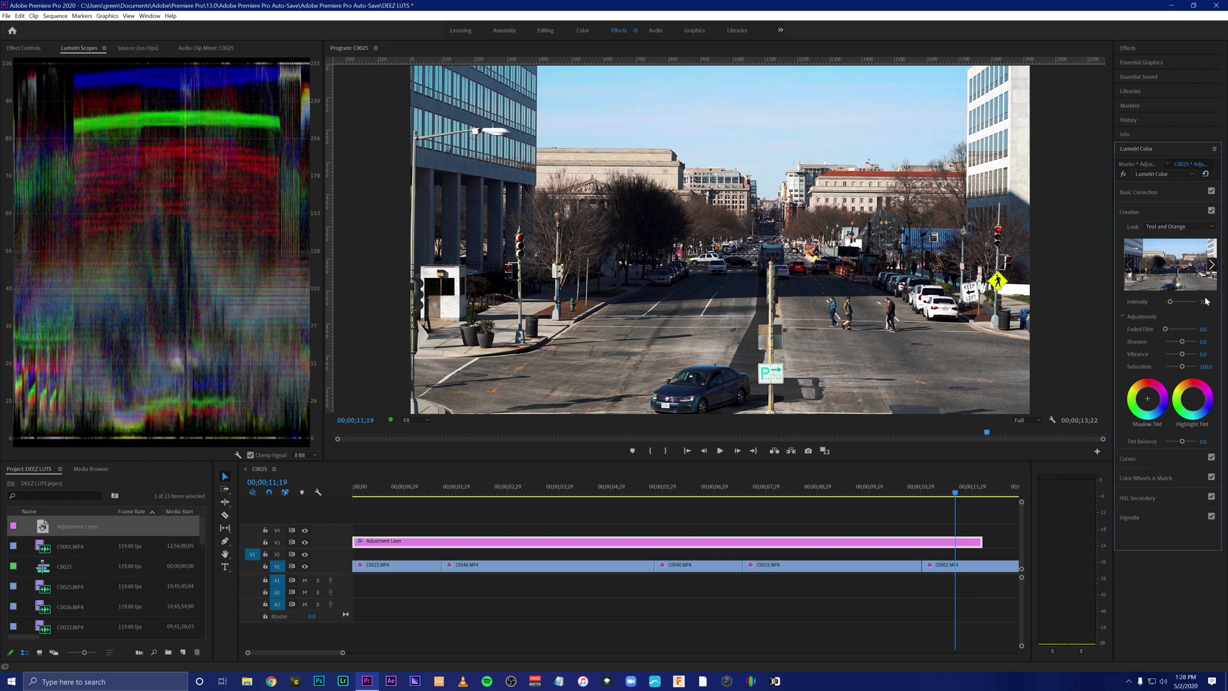
# Set the desert drone pilot clip's highlights to -24.2 and reset its shadows and exposure to 0
pyautogui.moveTo(866, 495); pyautogui.dragTo(706, 496)
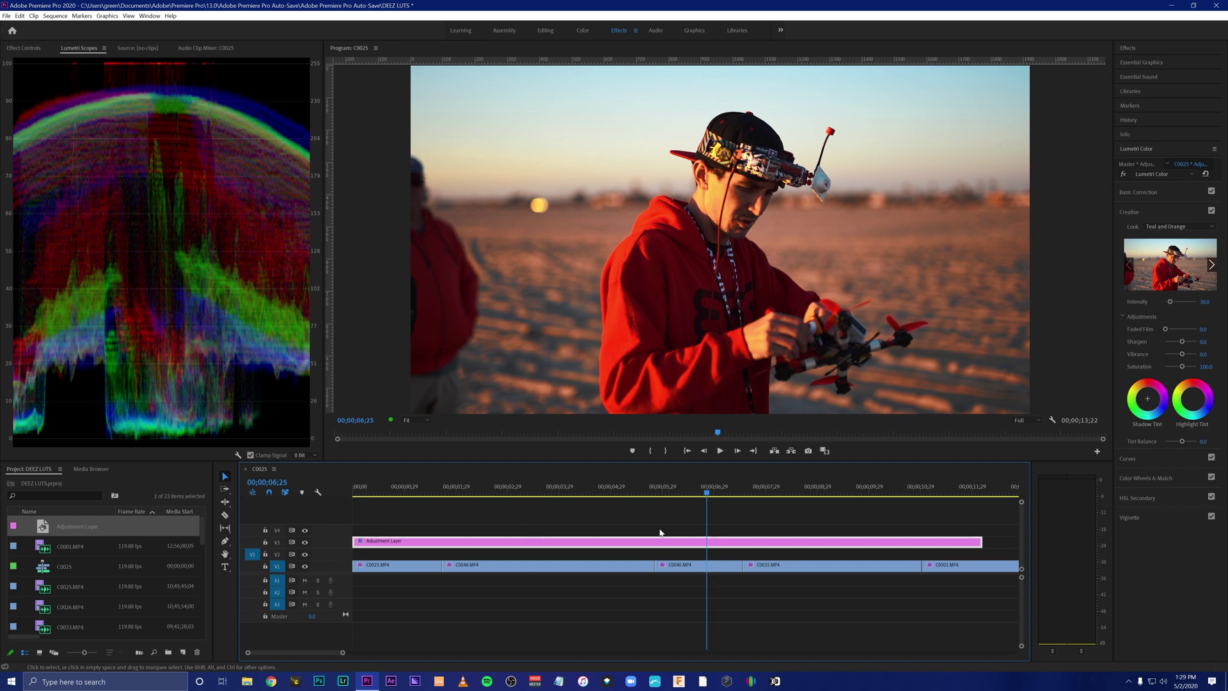
pyautogui.click(701, 572)
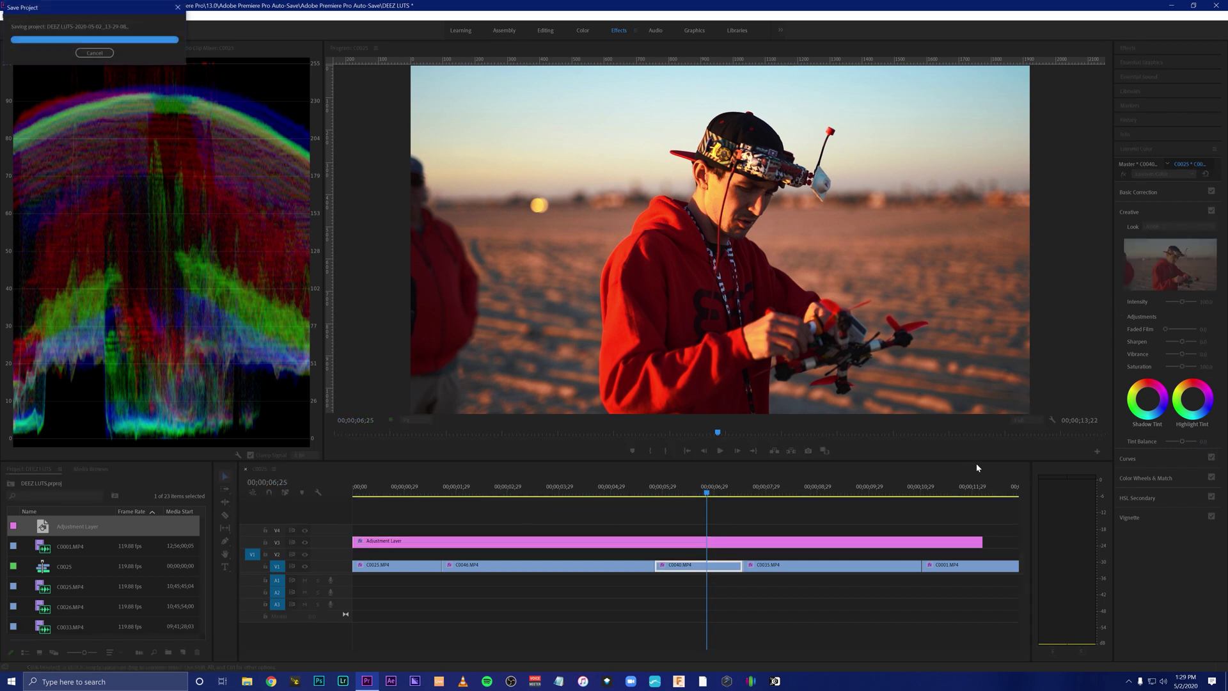
pyautogui.moveTo(1182, 366); pyautogui.dragTo(1182, 370)
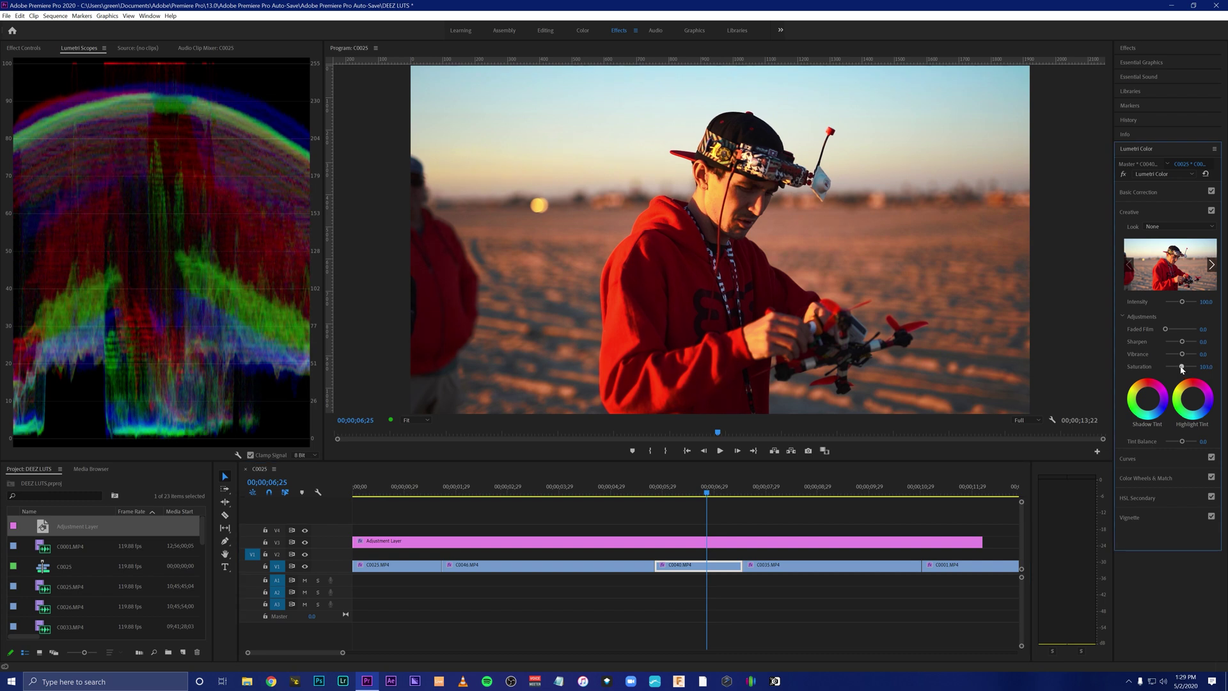
pyautogui.click(1170, 190)
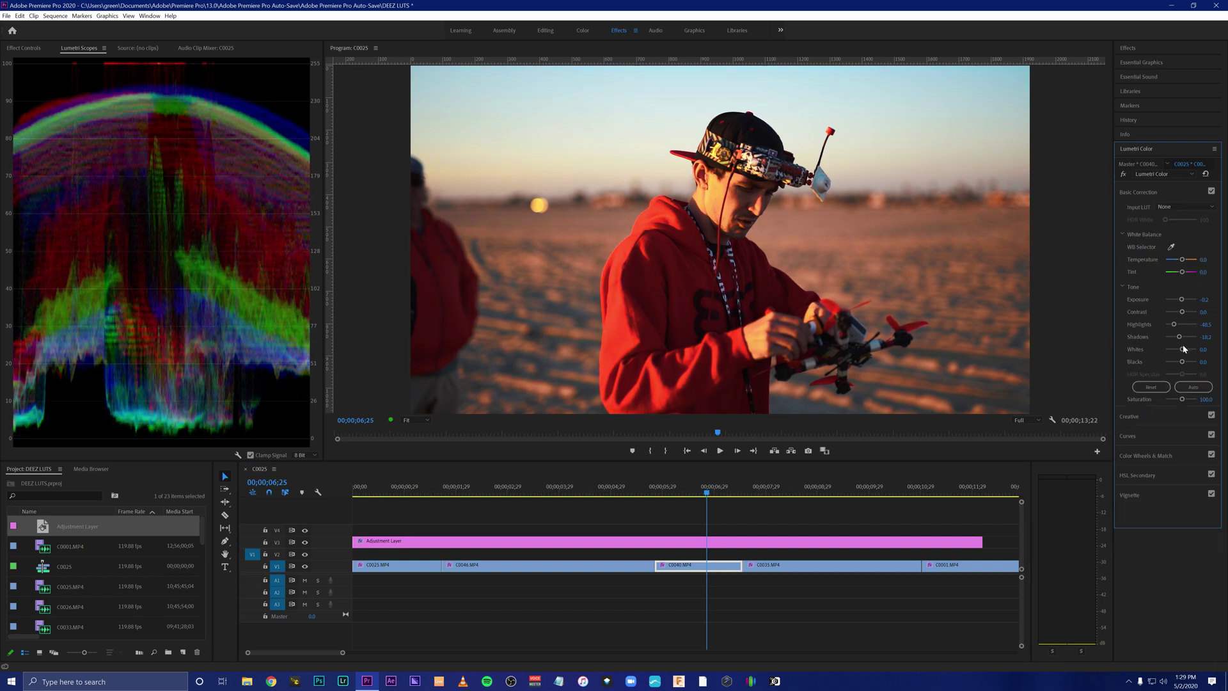
pyautogui.moveTo(1174, 324); pyautogui.dragTo(1177, 325)
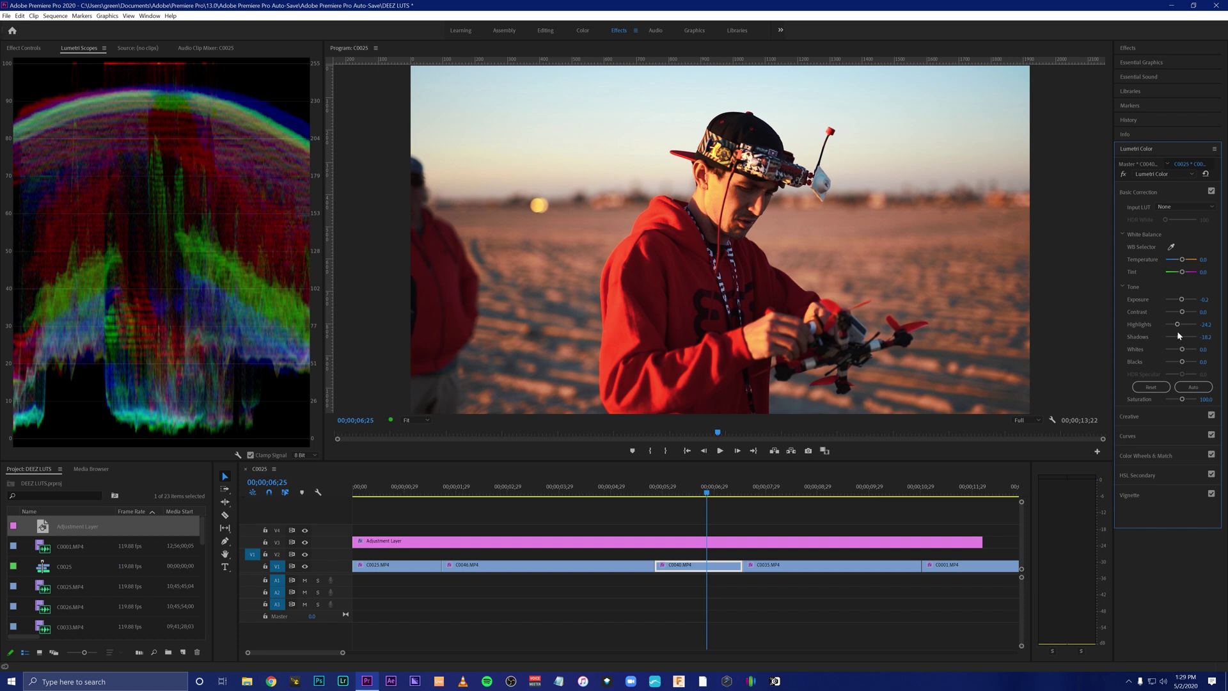
pyautogui.doubleClick(1180, 337)
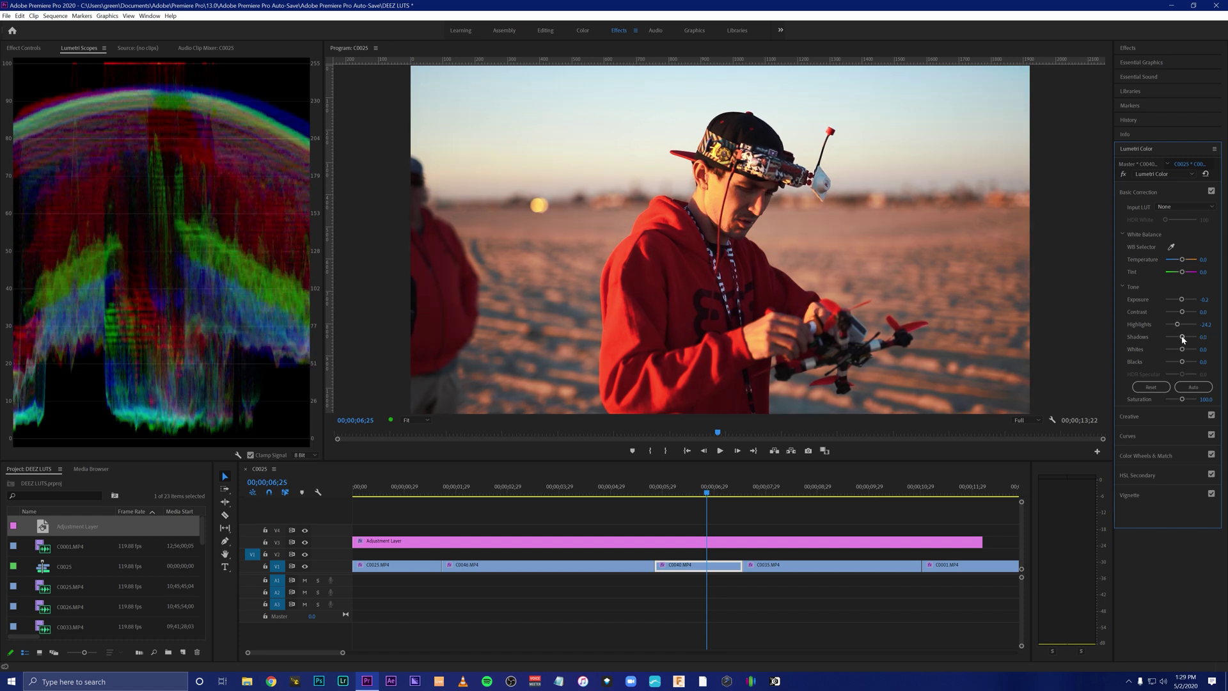
pyautogui.doubleClick(1182, 299)
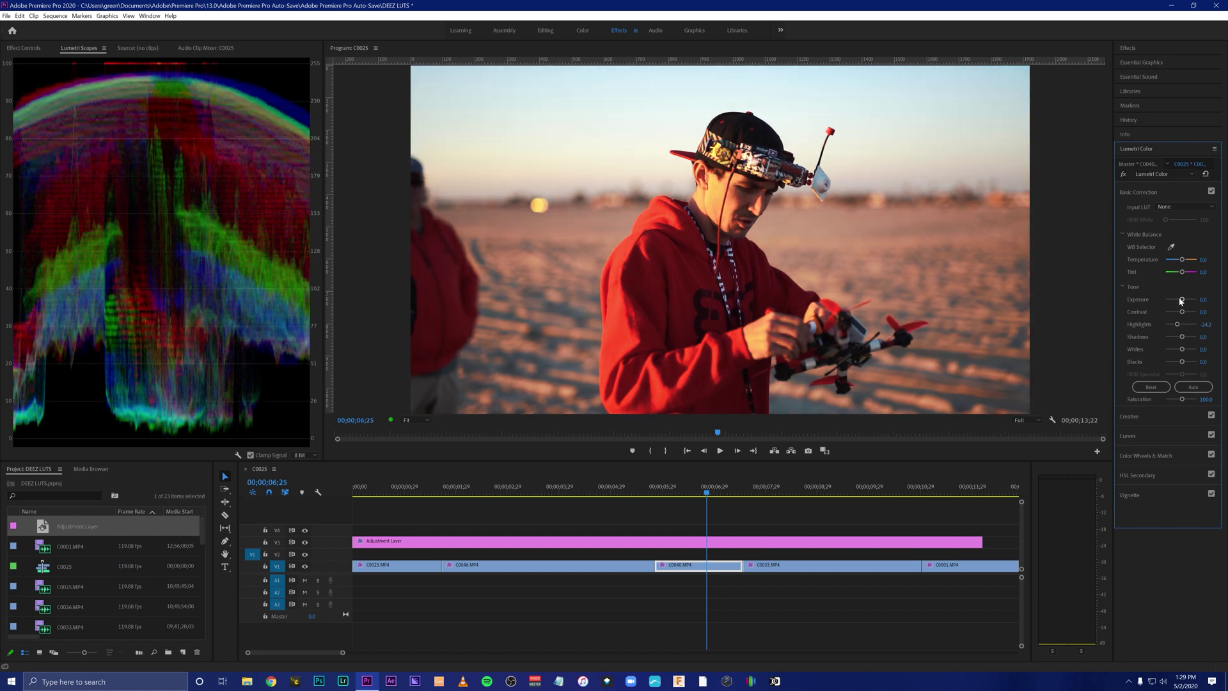
# Raise the drone pilot clip's contrast to 30.3 and shadows to about 12, and set its basic saturation to 98
pyautogui.moveTo(1182, 312); pyautogui.dragTo(1187, 313)
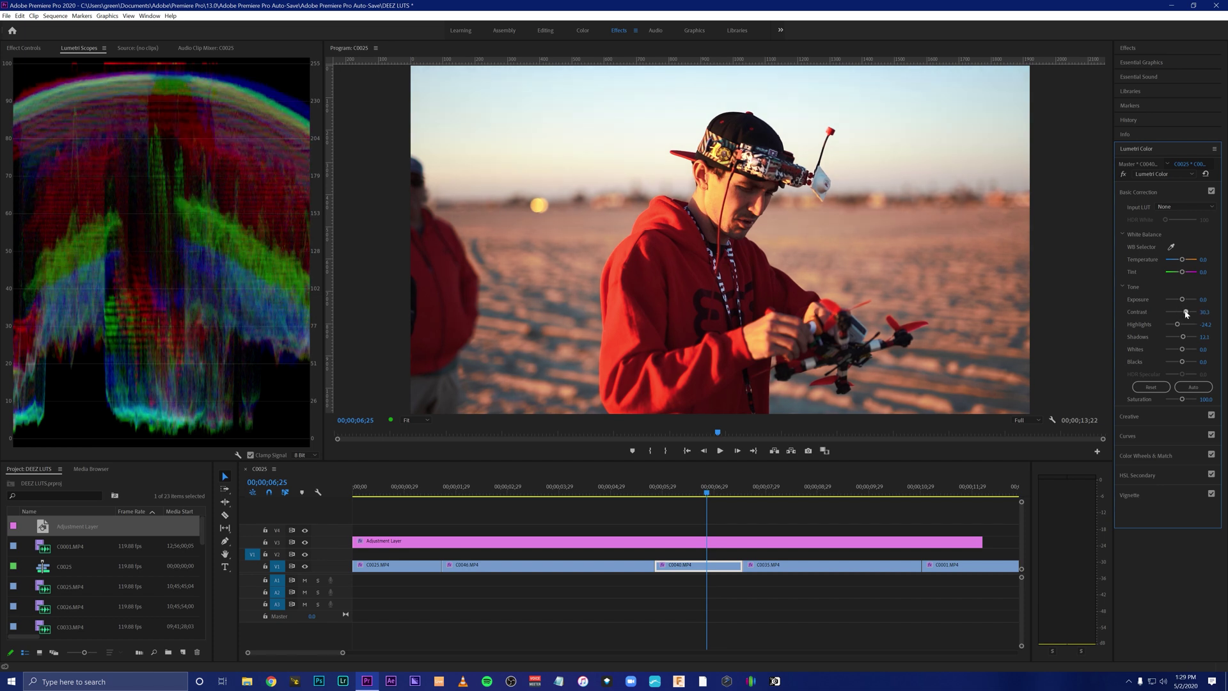
pyautogui.click(1208, 399)
pyautogui.write('98')
pyautogui.press('Return')
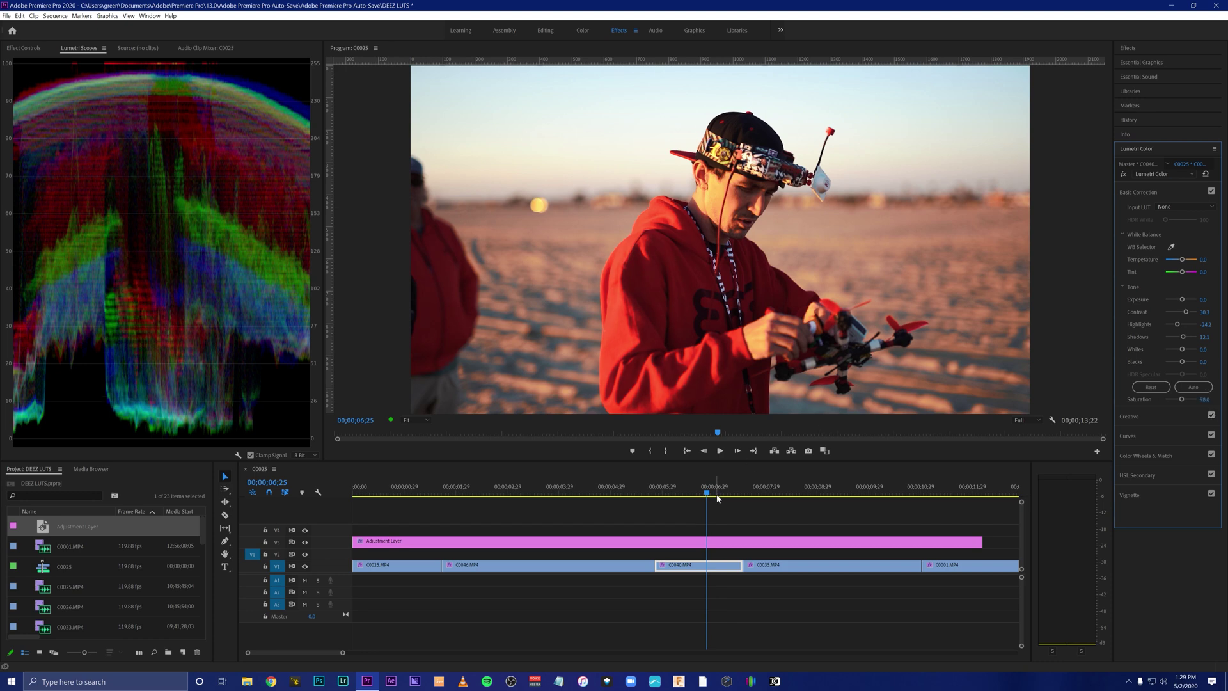
# Reset the shadows of the opening airplane engine clip to 0
pyautogui.moveTo(717, 491); pyautogui.dragTo(414, 476)
pyautogui.click(425, 568)
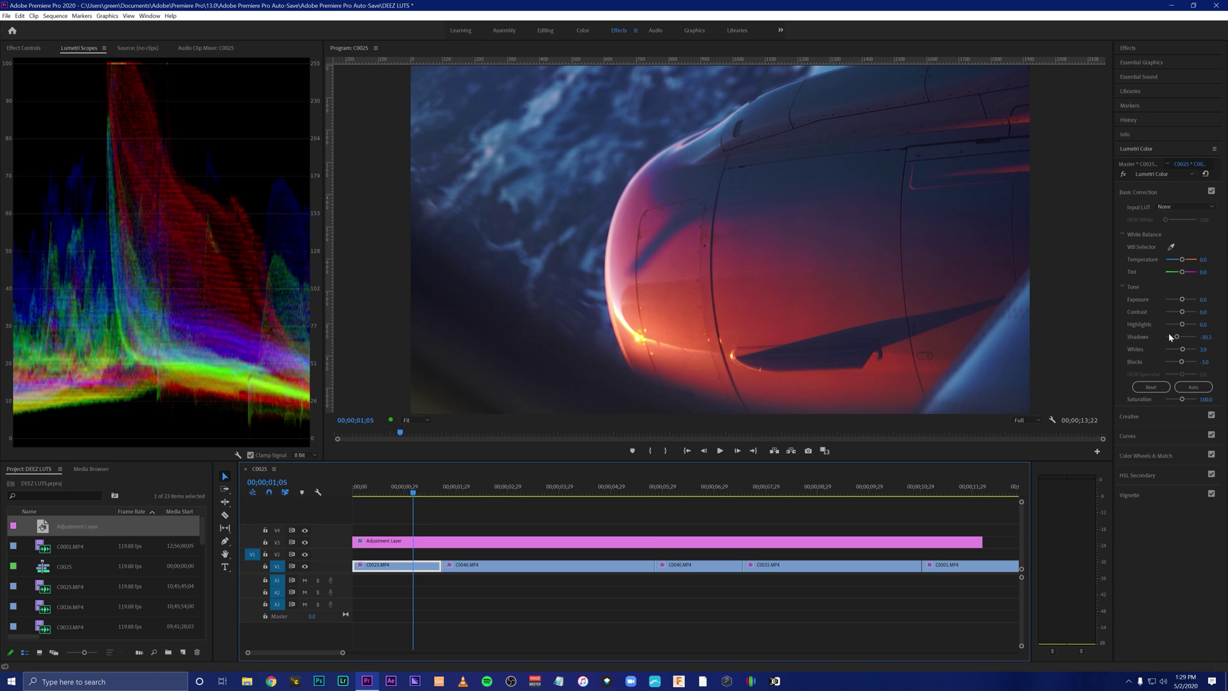
pyautogui.moveTo(1177, 336); pyautogui.dragTo(1182, 339)
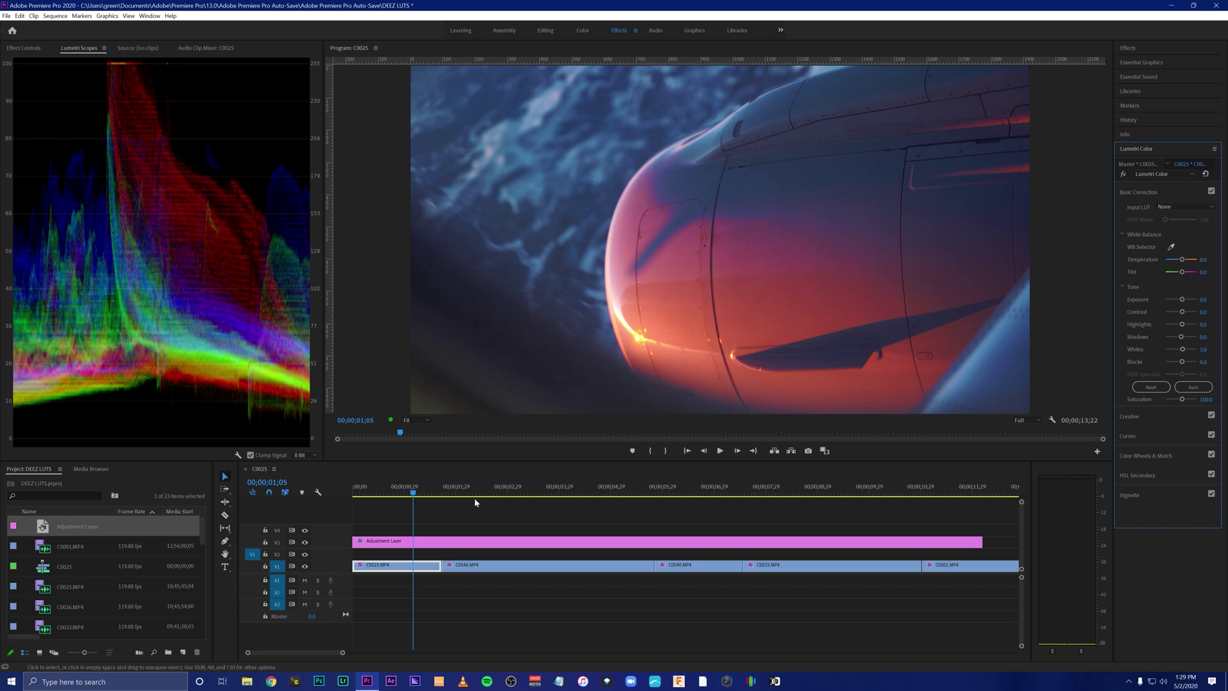
# Review the graded street and cloud clips in the sequence, and check the Wikipedia article on lookup tables in the browser
pyautogui.moveTo(415, 494); pyautogui.dragTo(952, 481)
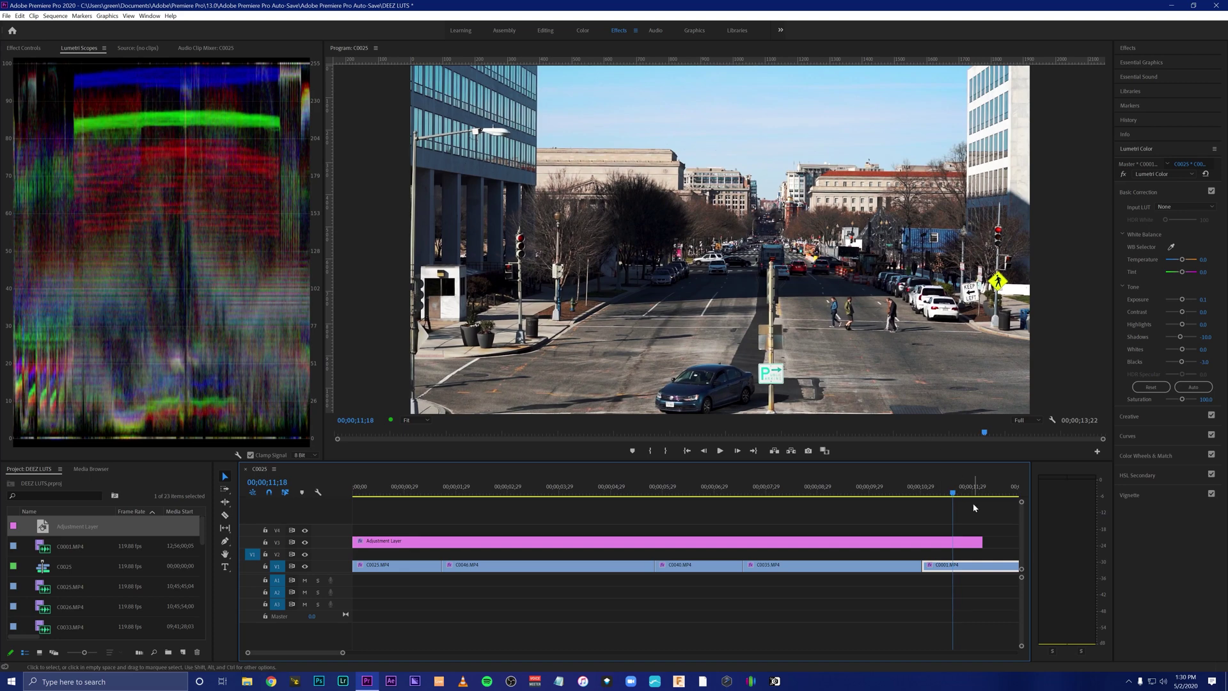
pyautogui.moveTo(960, 491); pyautogui.dragTo(763, 486)
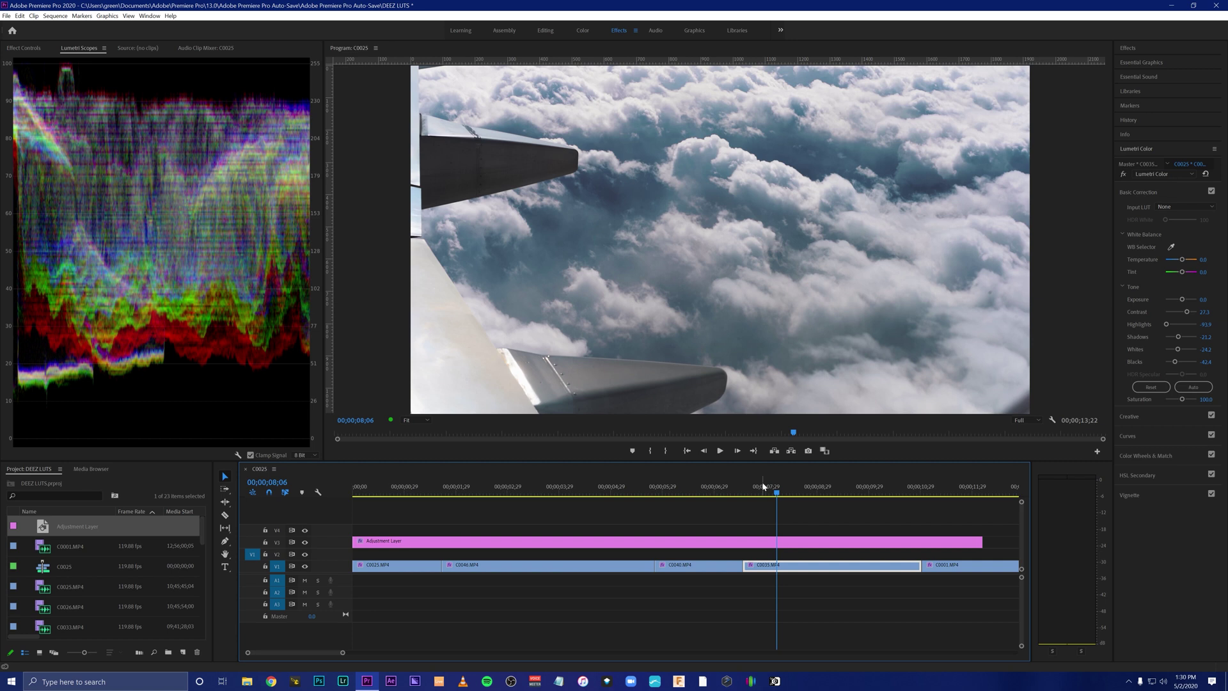
pyautogui.hotkey('alt', 'Tab')
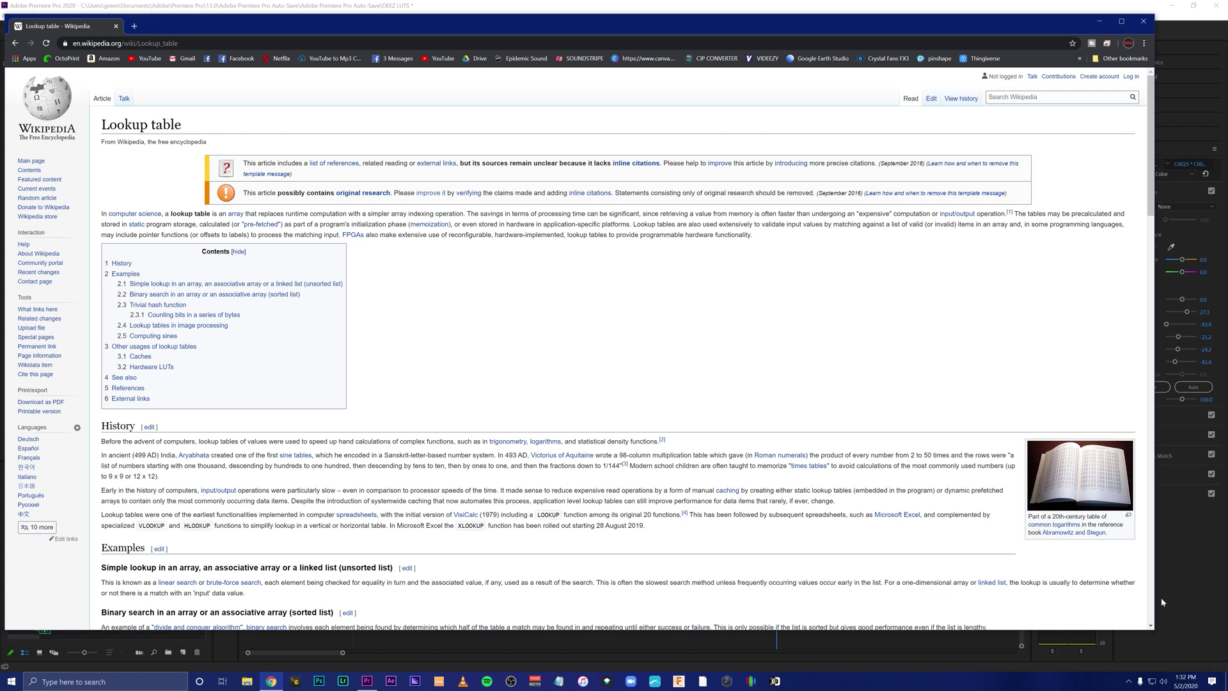
pyautogui.click(1180, 591)
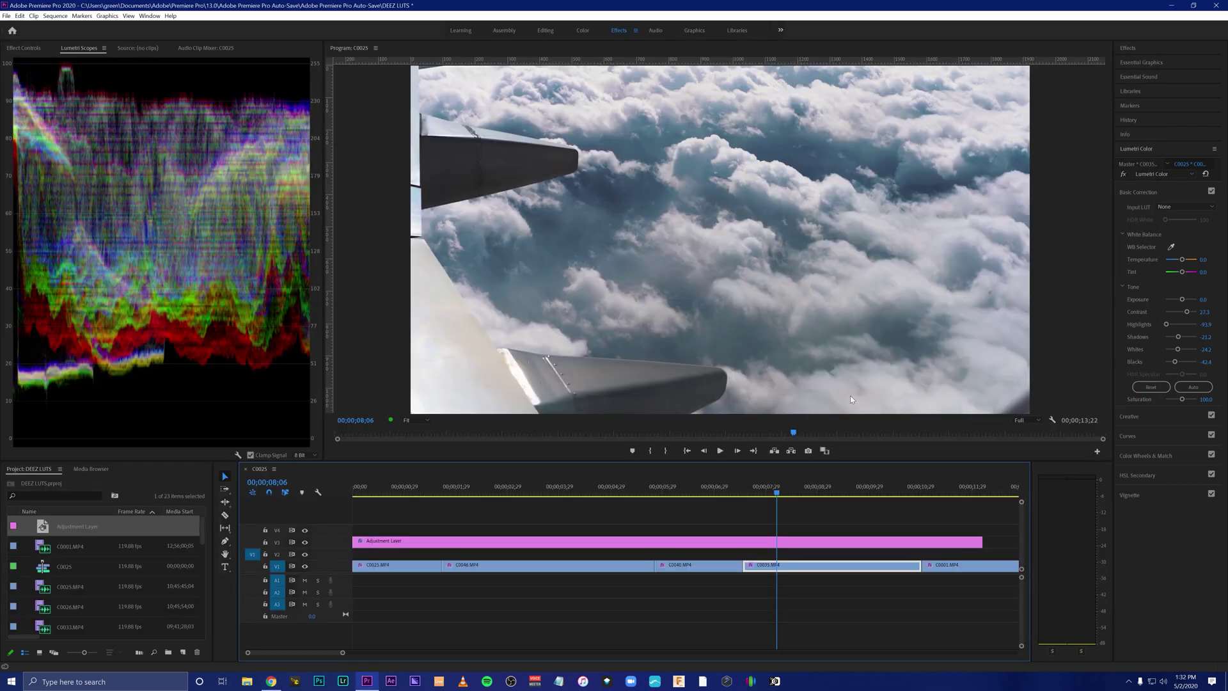
# Key the blue areas between the clouds with HSL Secondary on the cloud clip and widen the key's tonal range
pyautogui.click(1150, 455)
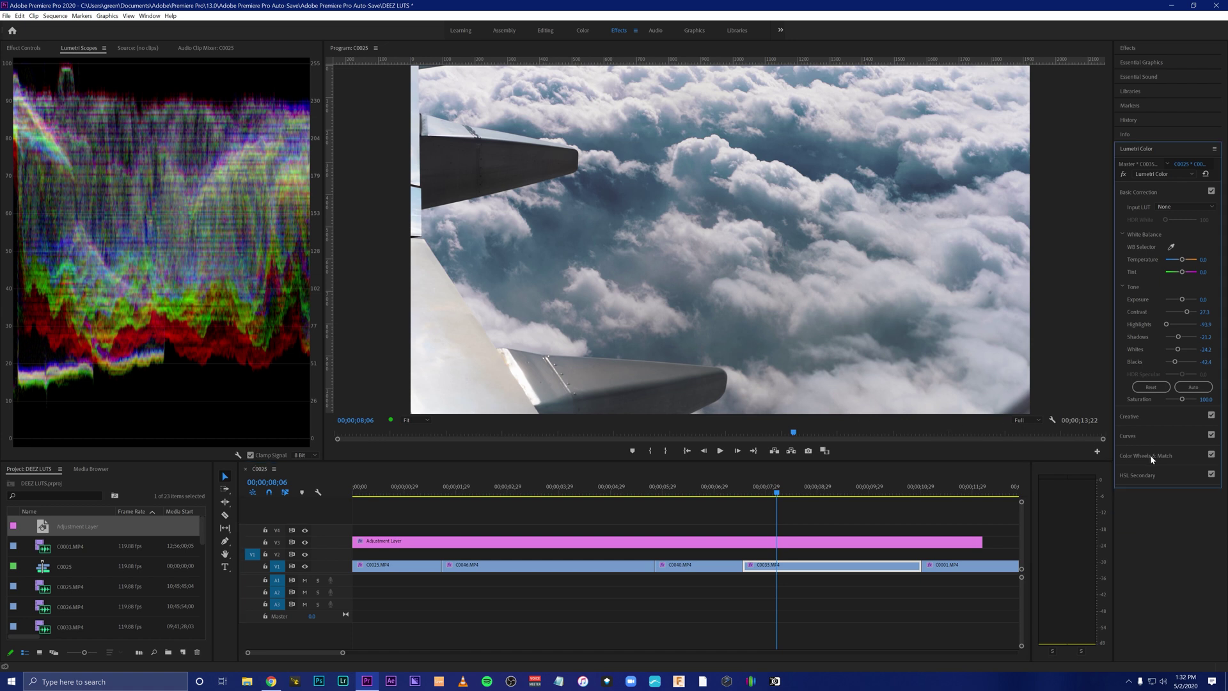
pyautogui.click(1147, 229)
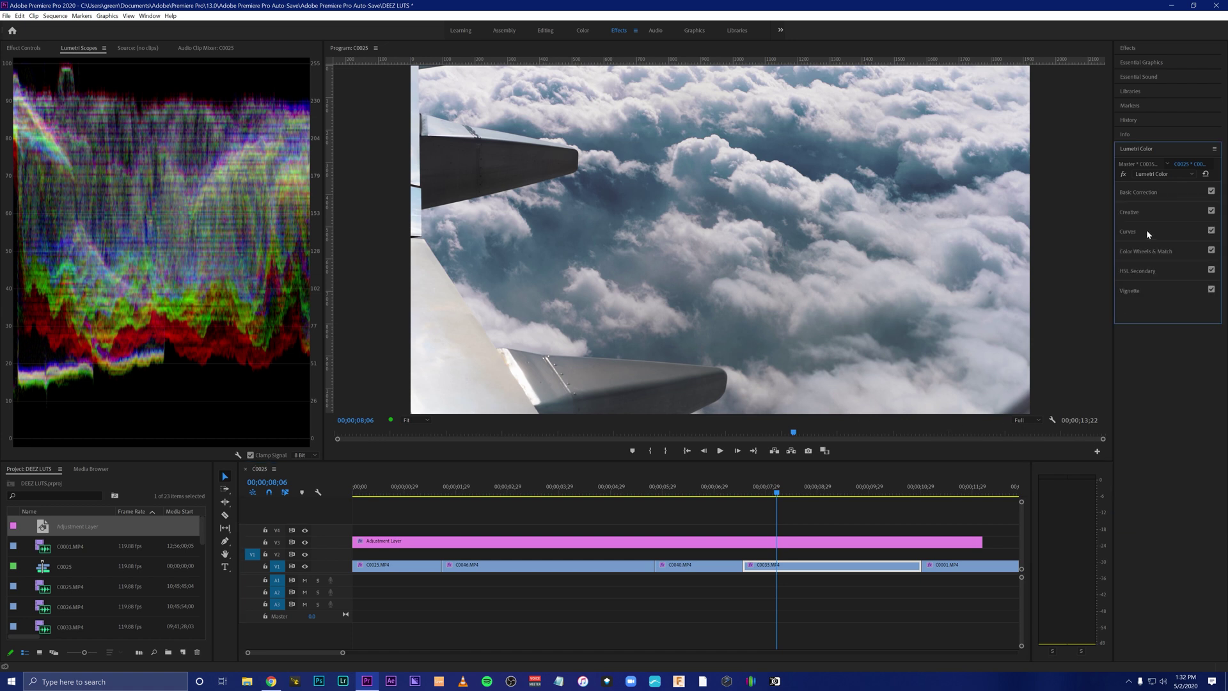
pyautogui.click(1148, 231)
pyautogui.click(1145, 270)
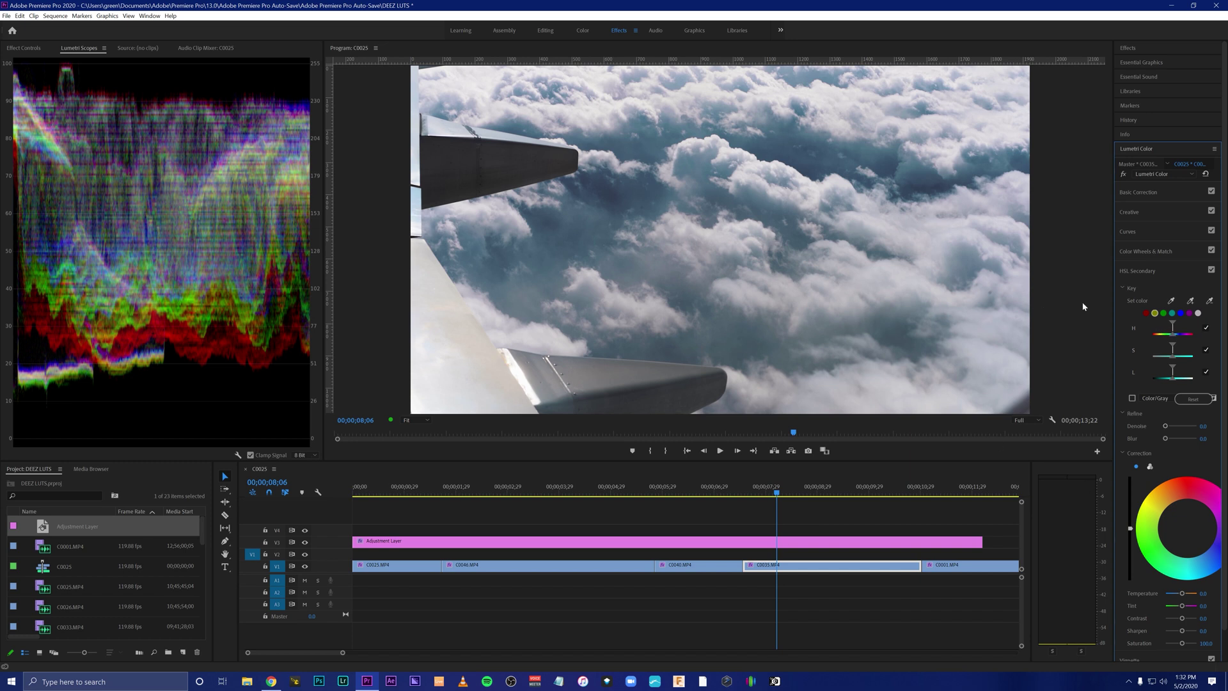
pyautogui.click(1171, 301)
pyautogui.click(609, 193)
pyautogui.moveTo(1170, 382); pyautogui.dragTo(1174, 338)
pyautogui.moveTo(1184, 382); pyautogui.dragTo(1184, 383)
# Try tinting the keyed blue areas green and purple, and reset the correction wheel to neutral
pyautogui.moveTo(1198, 537); pyautogui.dragTo(1174, 551)
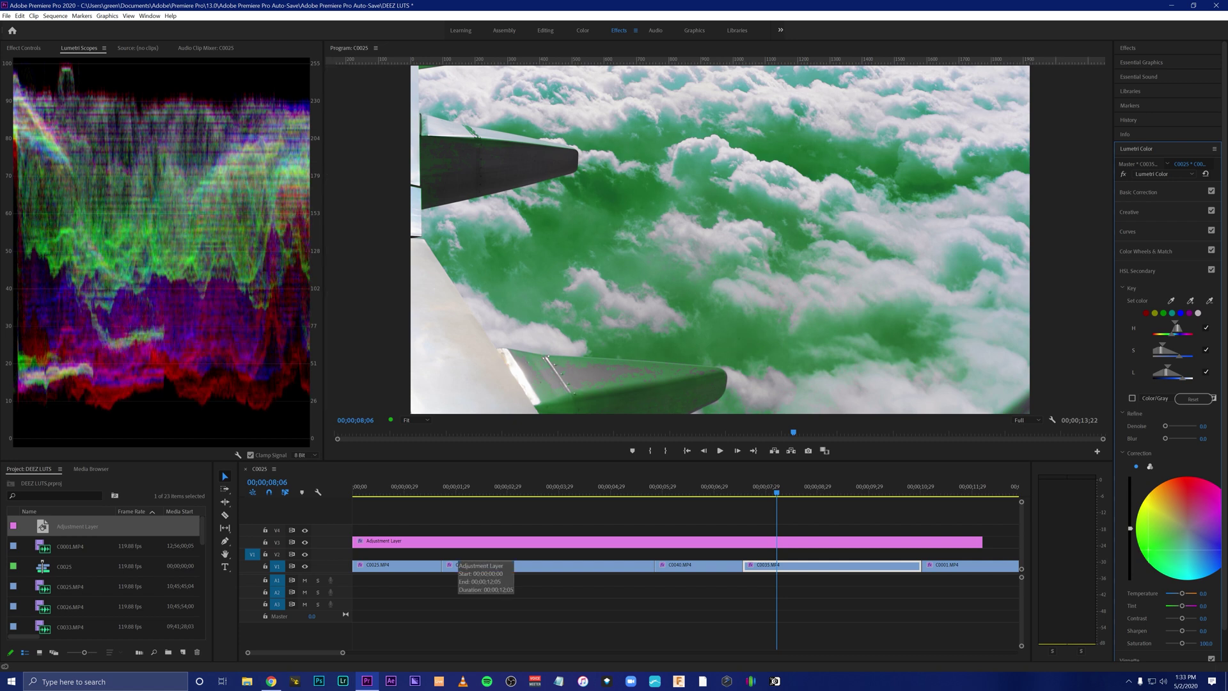
pyautogui.moveTo(1174, 551); pyautogui.dragTo(1193, 526)
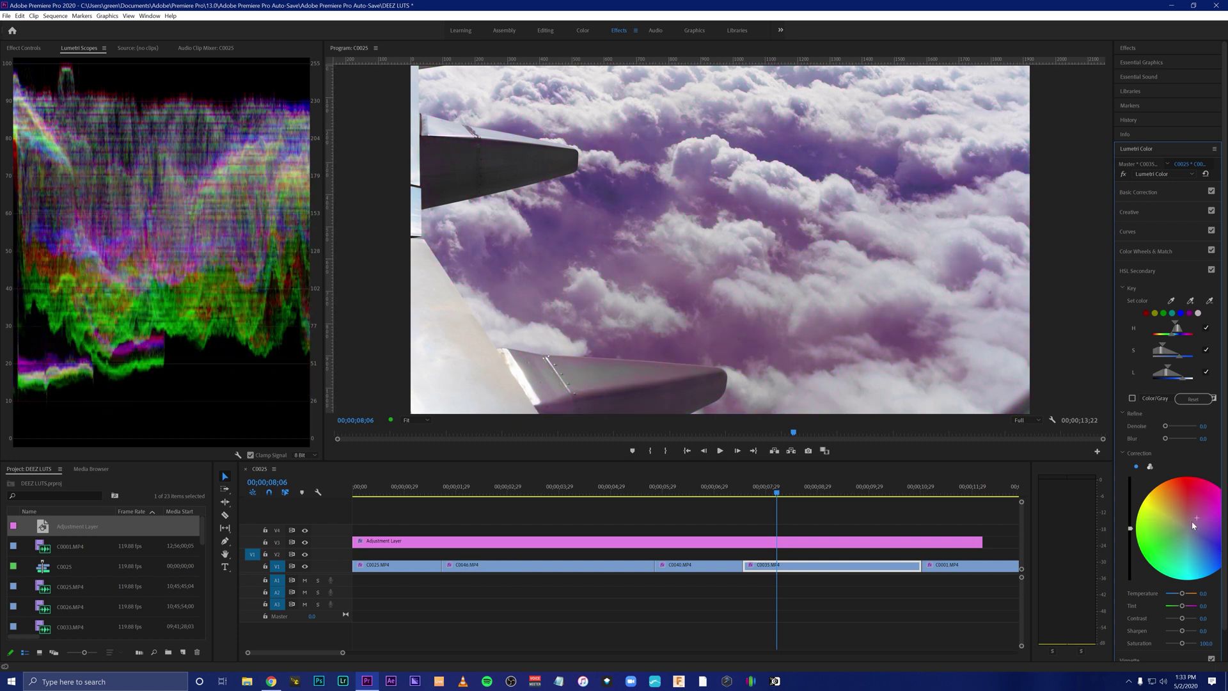
pyautogui.doubleClick(1193, 526)
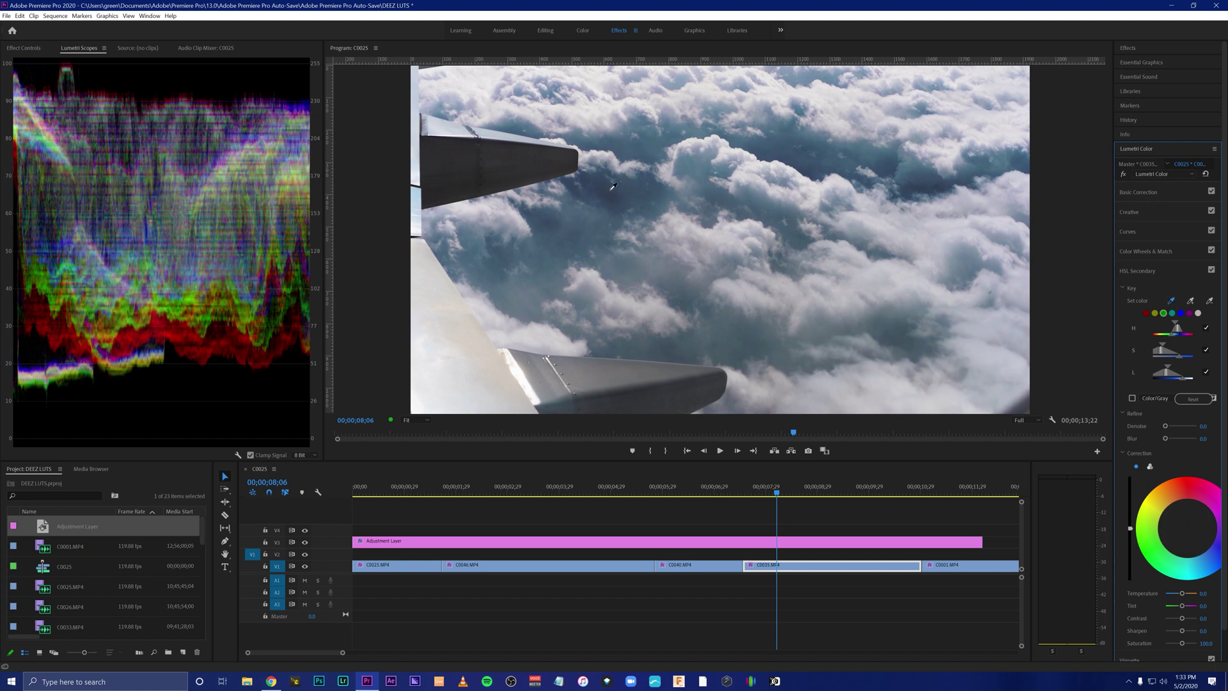
# Resample the blue between the clouds, set the keyed color's saturation to 0 and widen the key's saturation and lightness ranges
pyautogui.click(612, 186)
pyautogui.moveTo(1183, 643); pyautogui.dragTo(1156, 635)
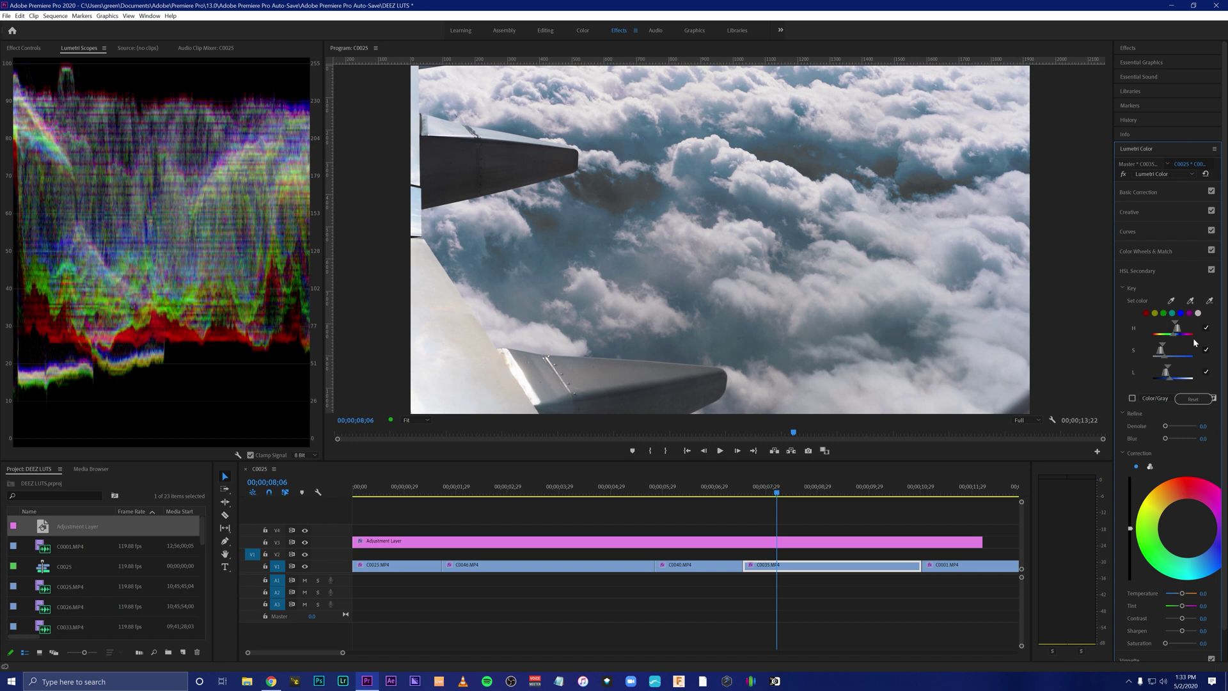
pyautogui.moveTo(1173, 382)
pyautogui.mouseDown()
pyautogui.moveTo(1201, 384)
pyautogui.moveTo(1180, 360)
pyautogui.mouseUp()
pyautogui.moveTo(1182, 360)
pyautogui.mouseDown()
pyautogui.moveTo(1177, 337)
pyautogui.moveTo(1188, 340)
pyautogui.moveTo(1176, 337)
pyautogui.mouseUp()
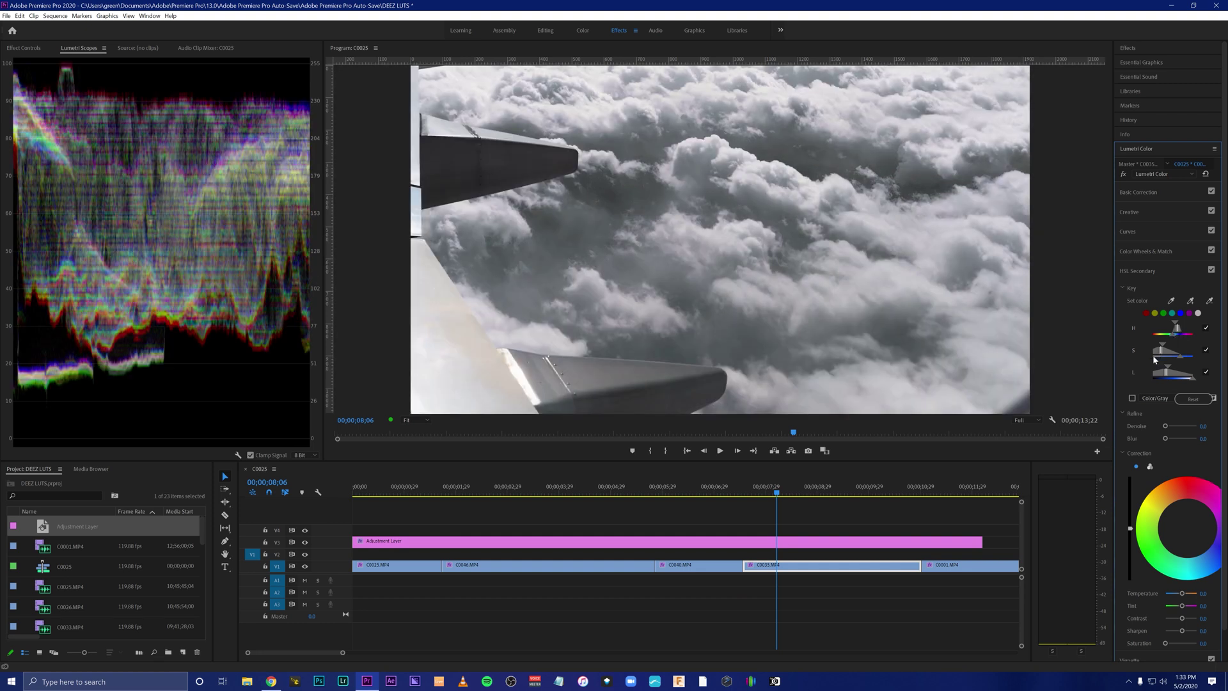
# Compare the drone pilot clip with the engine clip as reference and apply an automatic color match with face detection
pyautogui.click(1157, 270)
pyautogui.click(1140, 248)
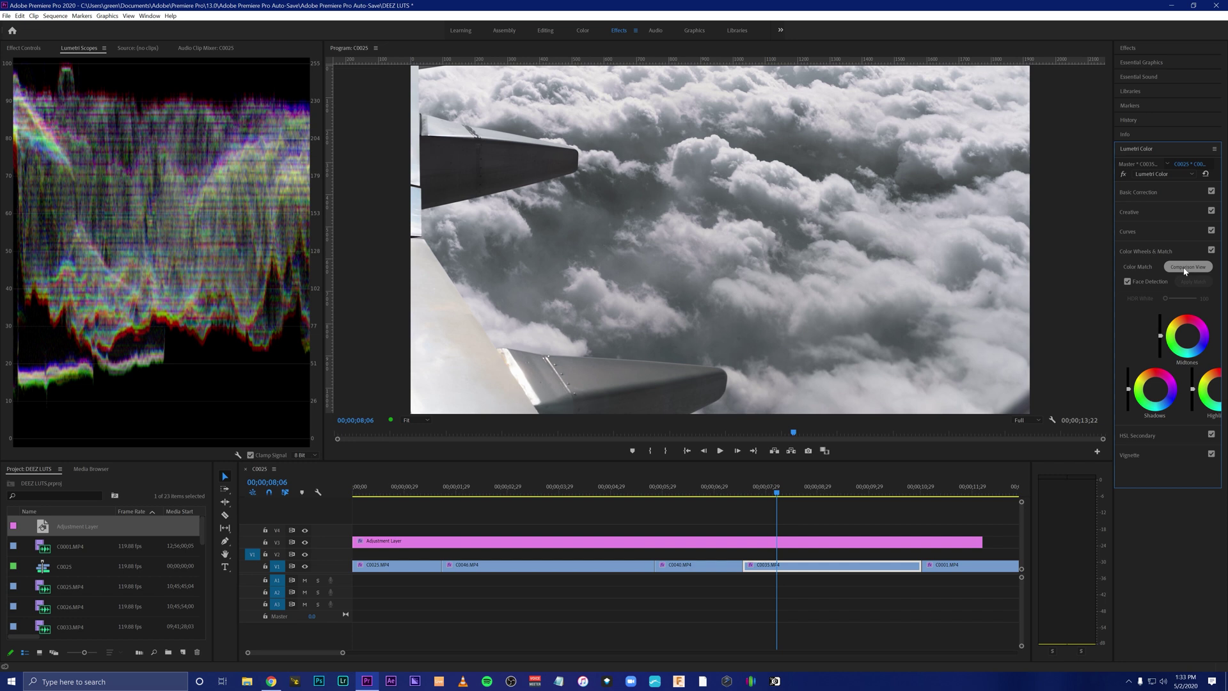
pyautogui.click(1185, 271)
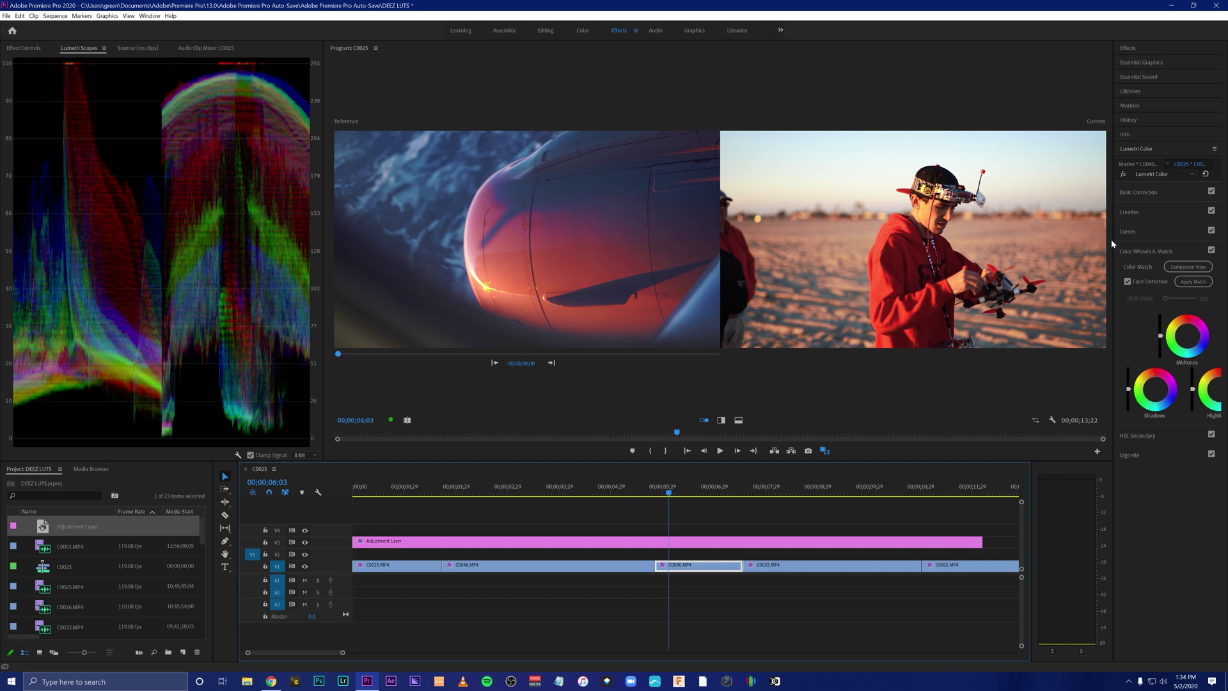
pyautogui.click(1189, 282)
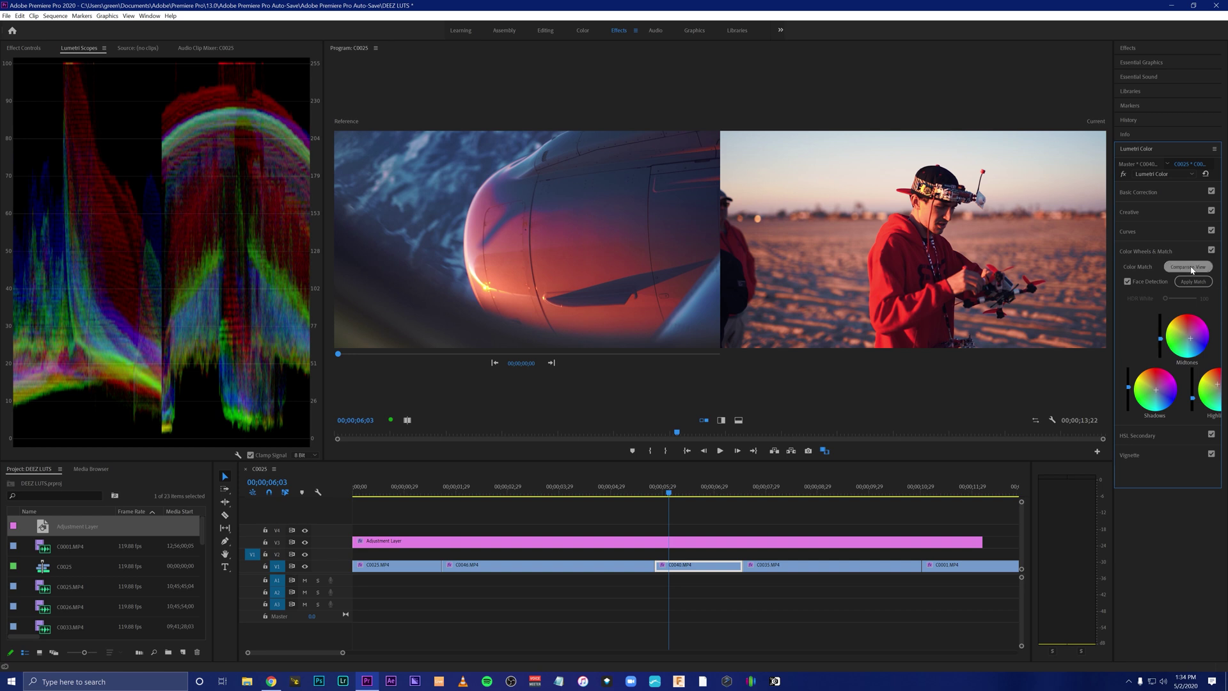
pyautogui.click(1155, 253)
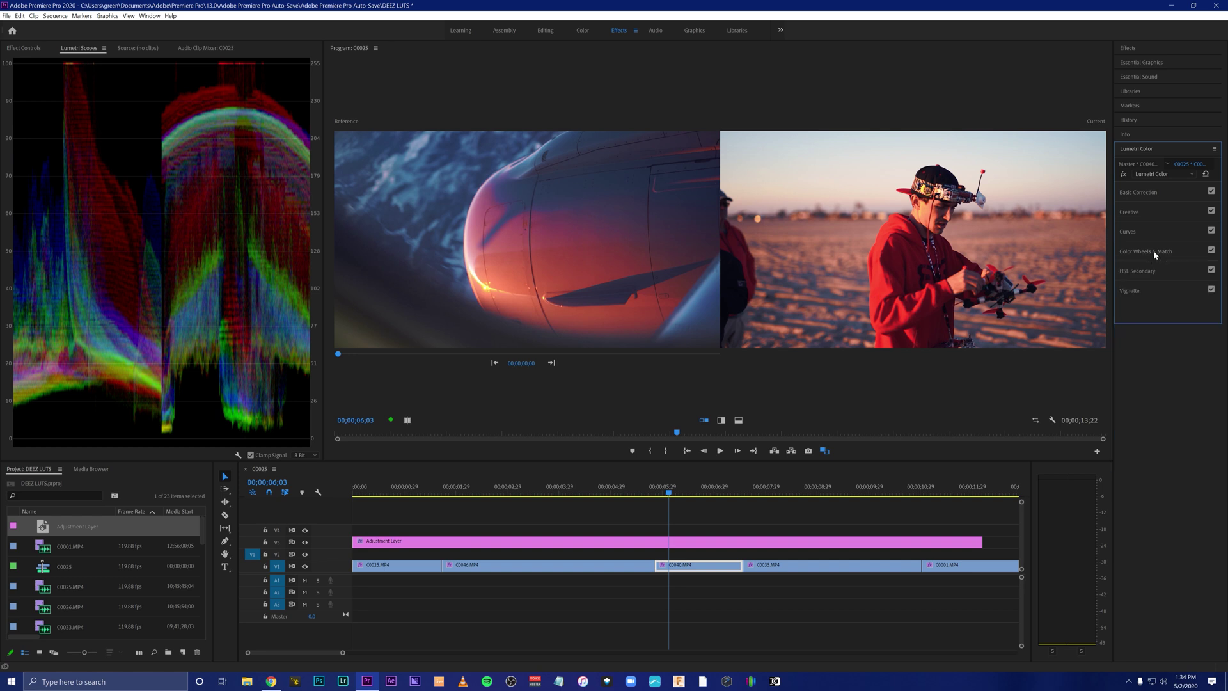